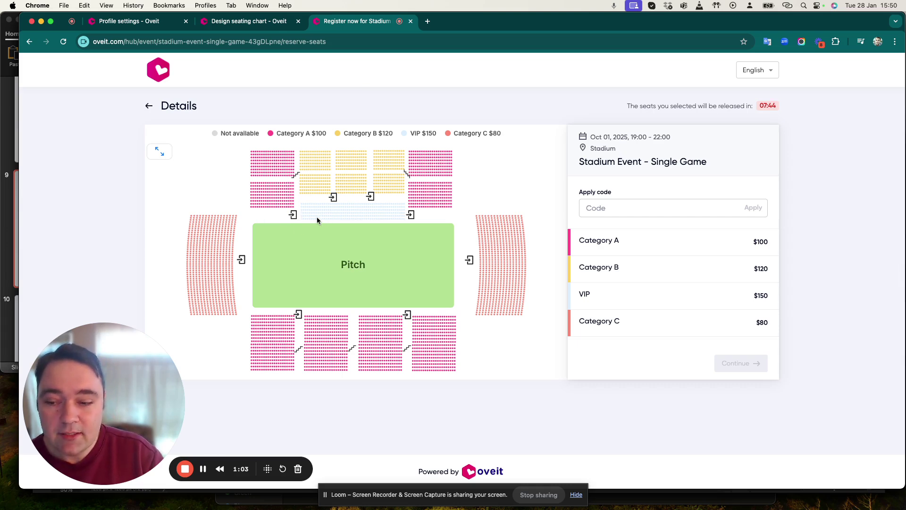
# - Reserve VIP row 6 seats 3 and 4 and two adjacent Category A seats in row 9
pyautogui.scroll(5, 320, 218)
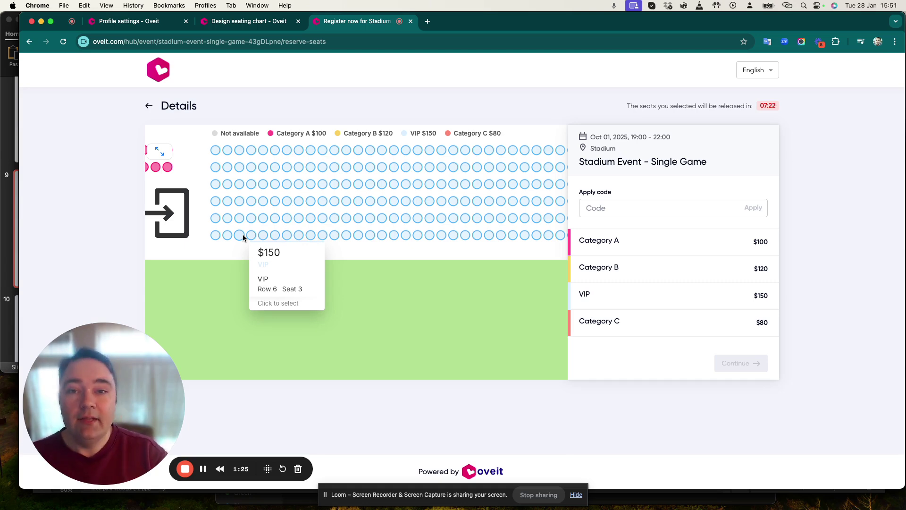
pyautogui.click(243, 234)
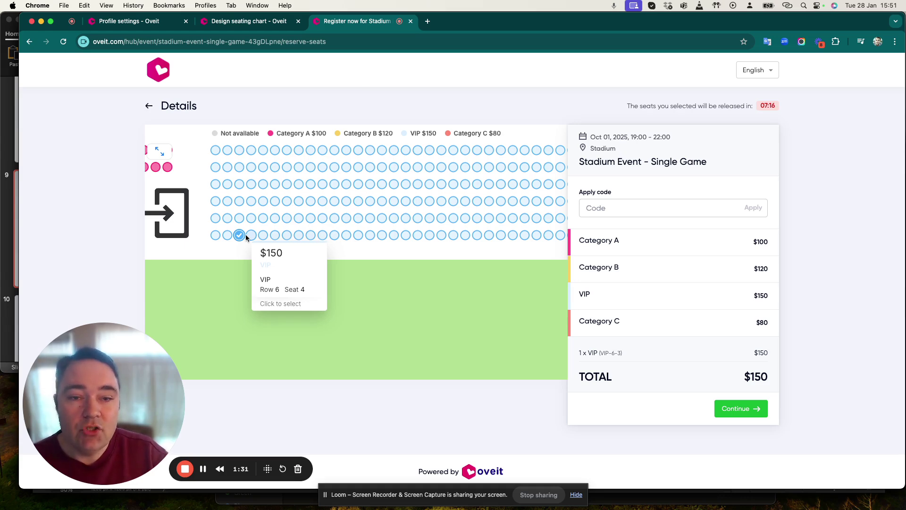
pyautogui.click(249, 237)
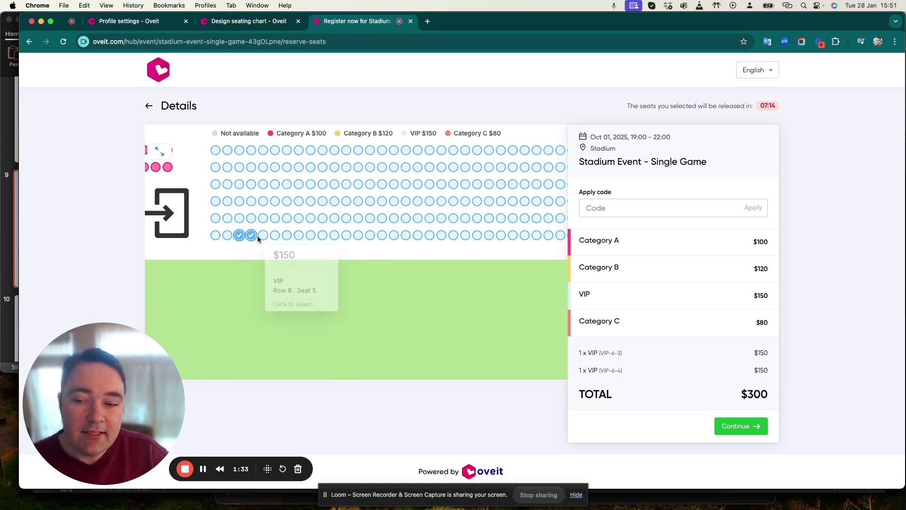
pyautogui.click(155, 167)
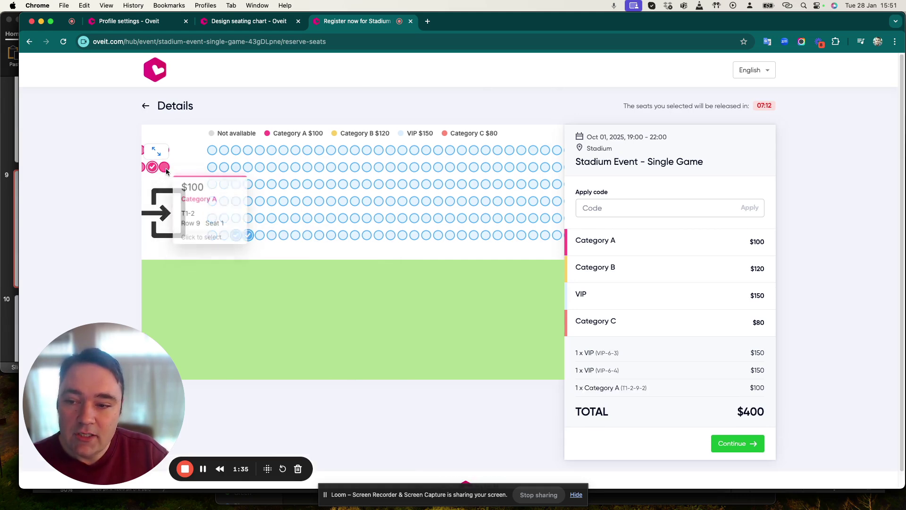
pyautogui.click(168, 167)
# - Add Category A row 9 seats 17 and 18 in section T1-4 from the full-screen chart
pyautogui.hscroll(-5, 196, 210)
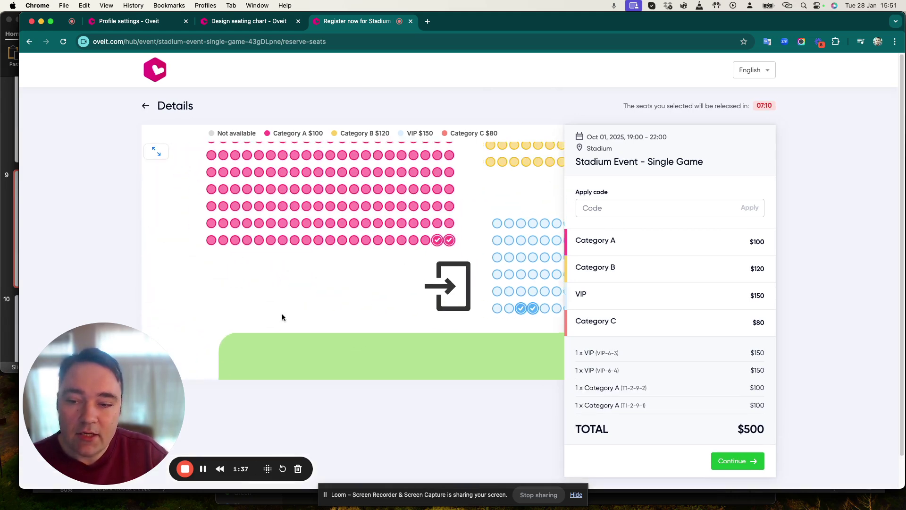
pyautogui.scroll(3, 457, 208)
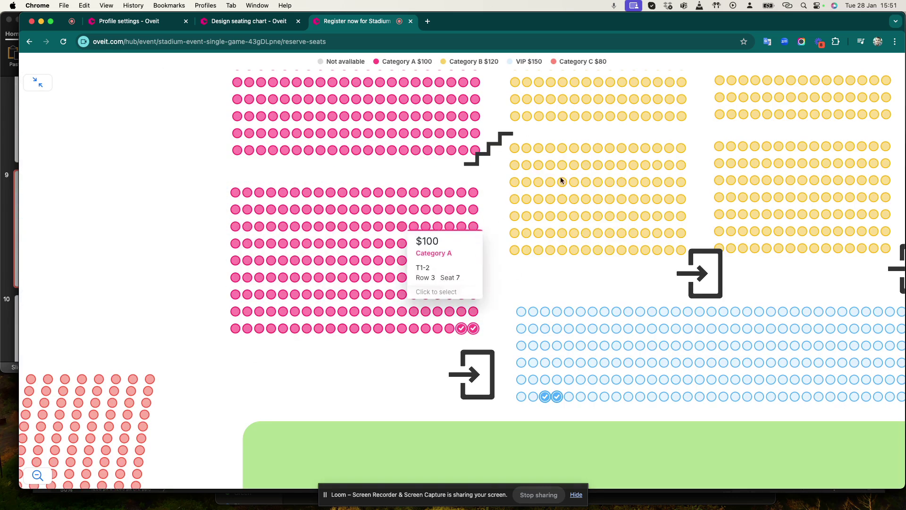
pyautogui.hscroll(5, 524, 279)
pyautogui.hscroll(2, 471, 259)
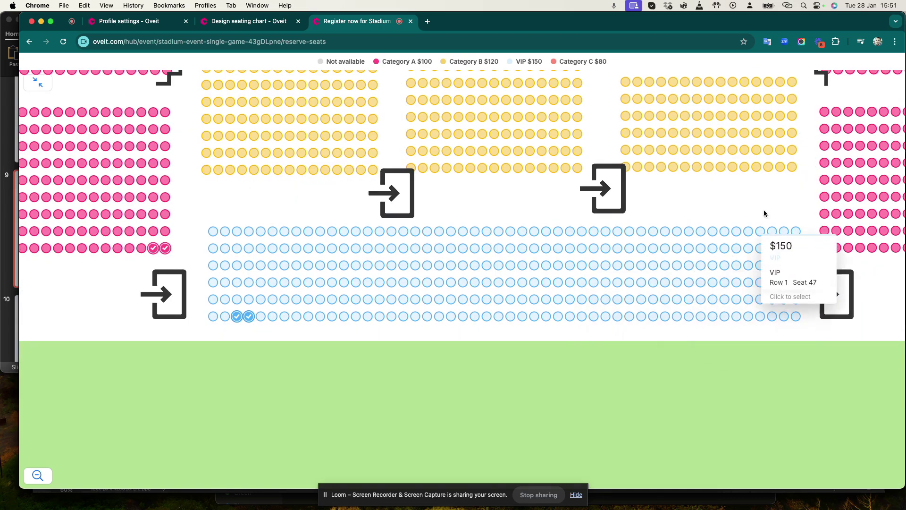
pyautogui.hscroll(5, 565, 217)
pyautogui.scroll(-7, 779, 315)
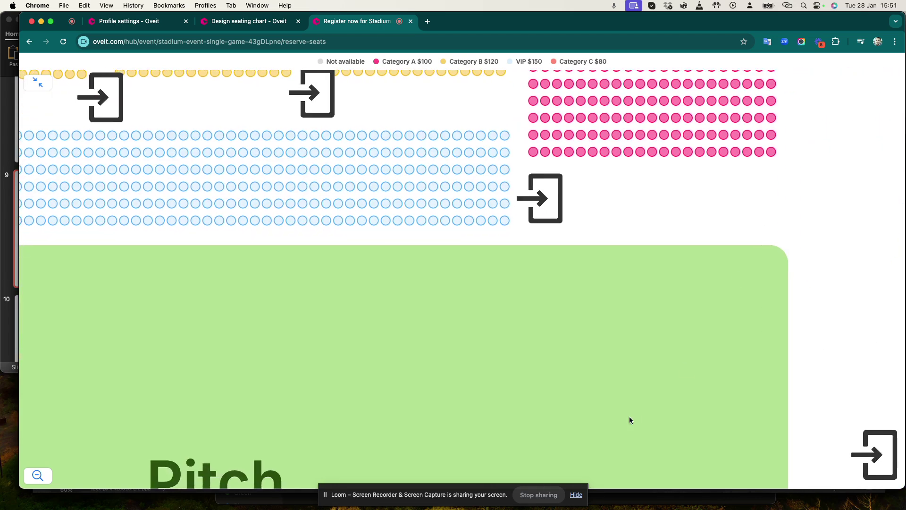
pyautogui.scroll(4, 627, 310)
pyautogui.scroll(3, 606, 326)
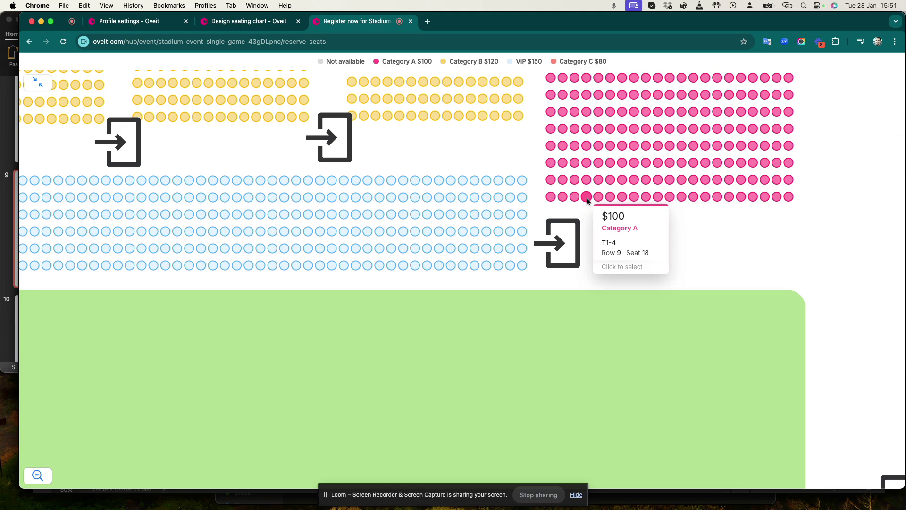
pyautogui.click(634, 226)
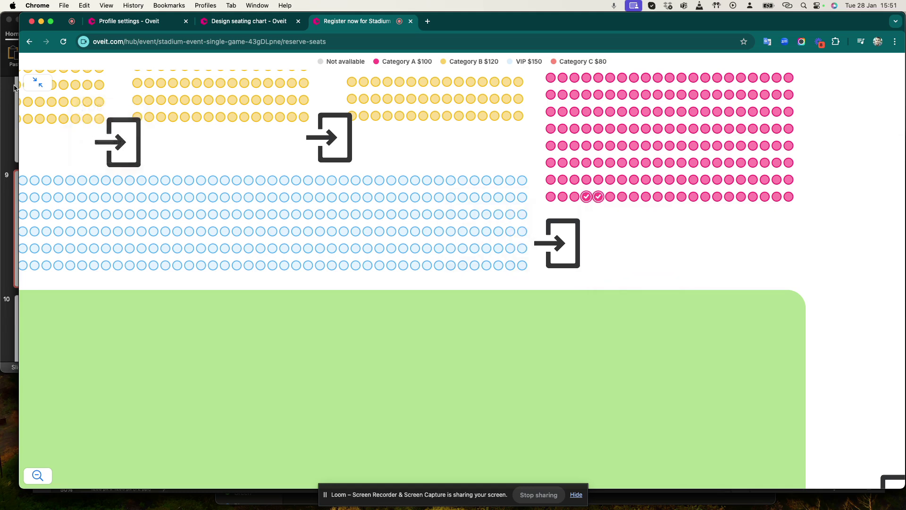
pyautogui.click(29, 84)
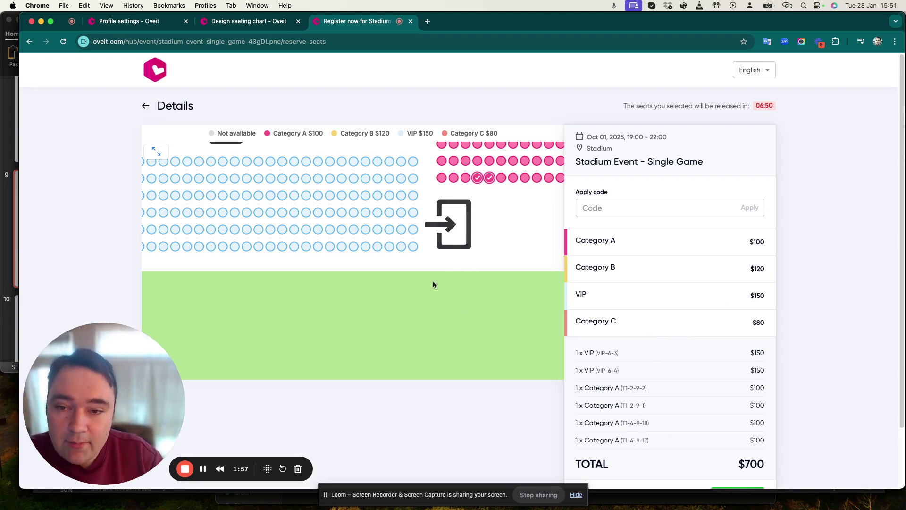
# - Deselect Category A row 9 seats 18 and 17 in section T1-4, restoring the $500 total
pyautogui.scroll(-3, 330, 269)
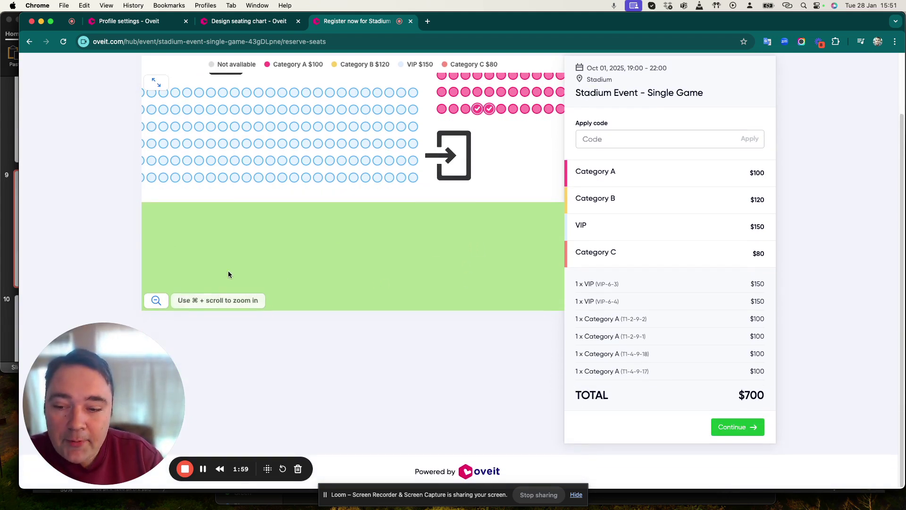
pyautogui.click(156, 306)
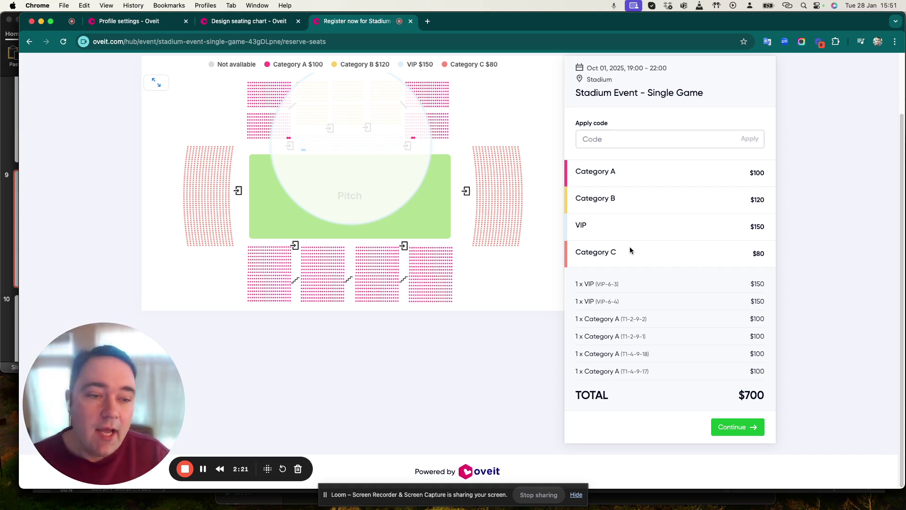
pyautogui.click(413, 142)
pyautogui.hscroll(10, 328, 228)
pyautogui.scroll(5, 214, 223)
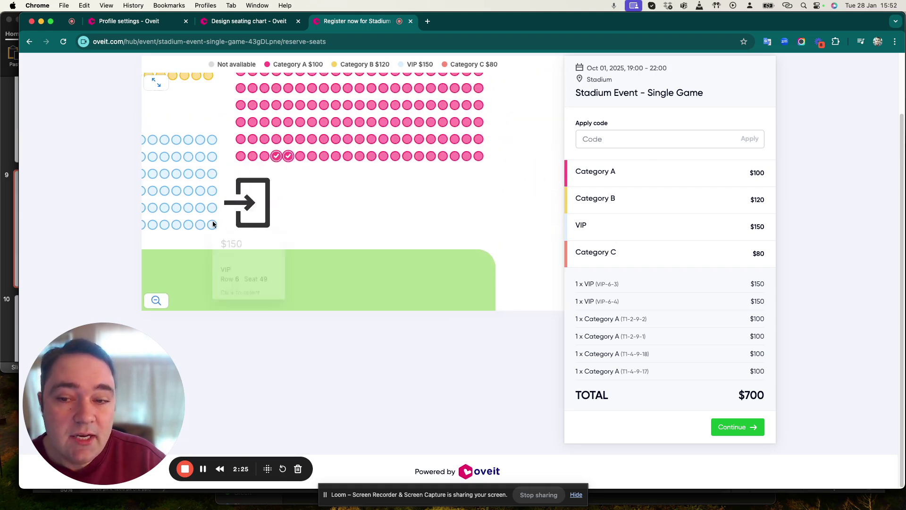
pyautogui.click(314, 176)
pyautogui.scroll(2, 320, 189)
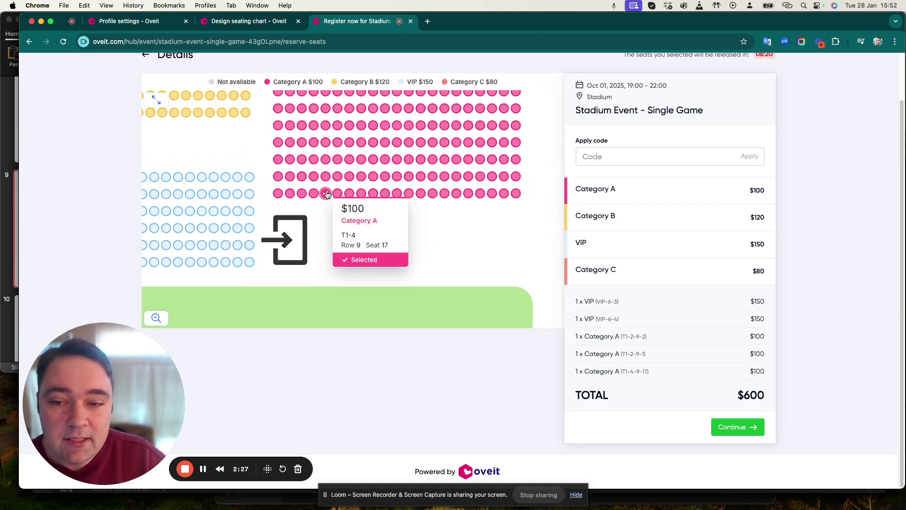
pyautogui.click(325, 211)
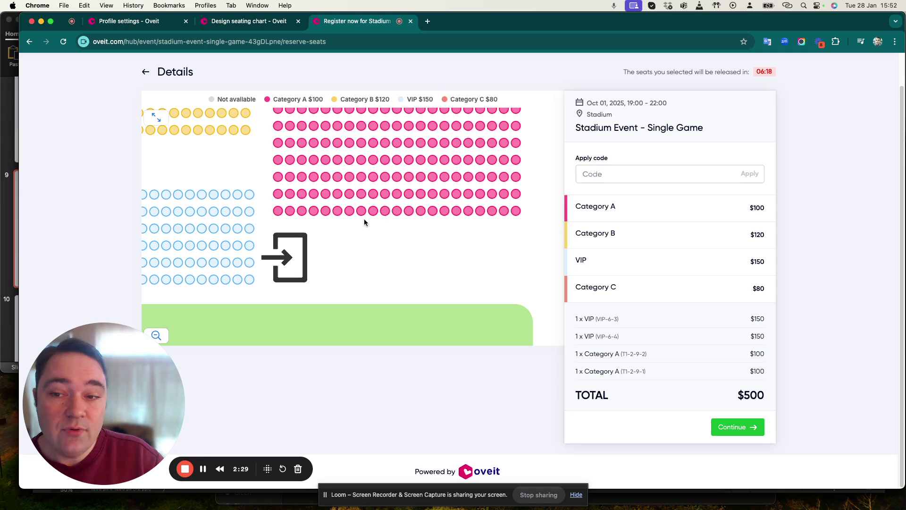
pyautogui.hscroll(-8, 414, 254)
pyautogui.scroll(-5, 309, 293)
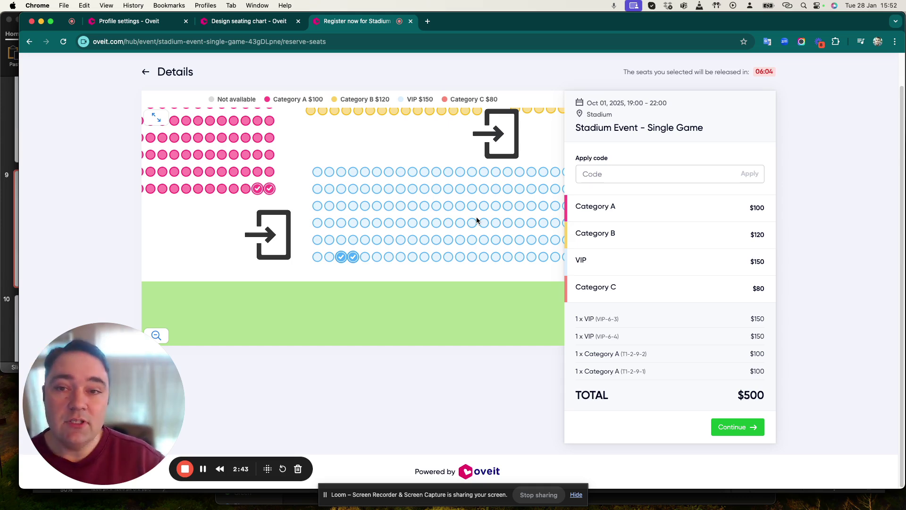
# - Start entering the discount code '25dis' in the Apply code field
pyautogui.click(616, 175)
pyautogui.write('2')
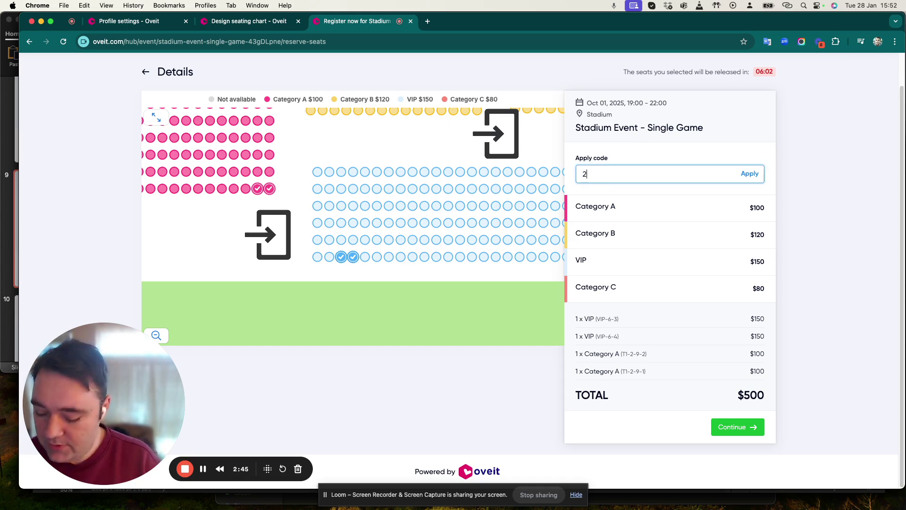
pyautogui.write('5d')
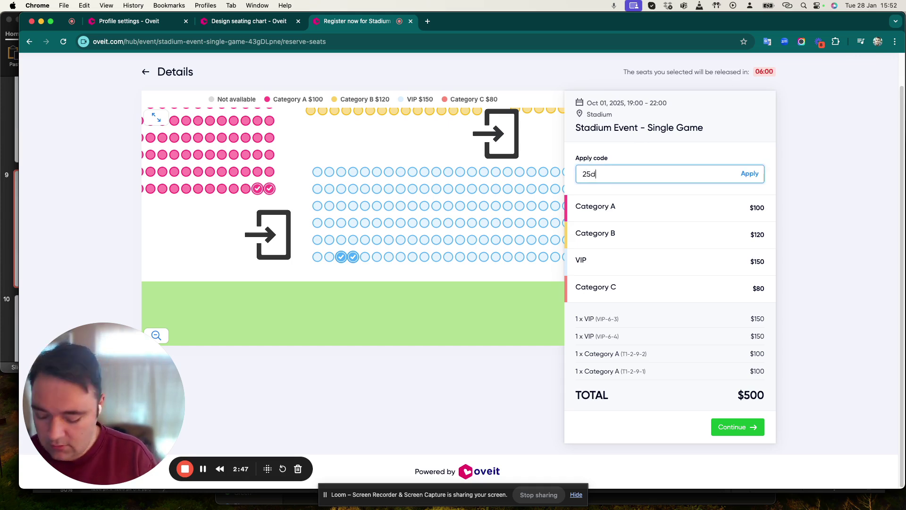
pyautogui.write('isc')
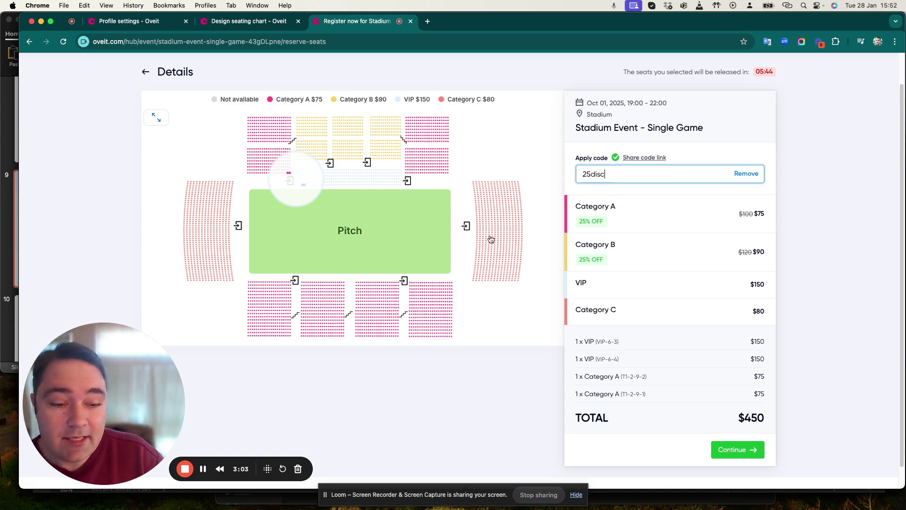
# - Remove VIP row 6 seats 3 and 4 from the order
pyautogui.click(306, 195)
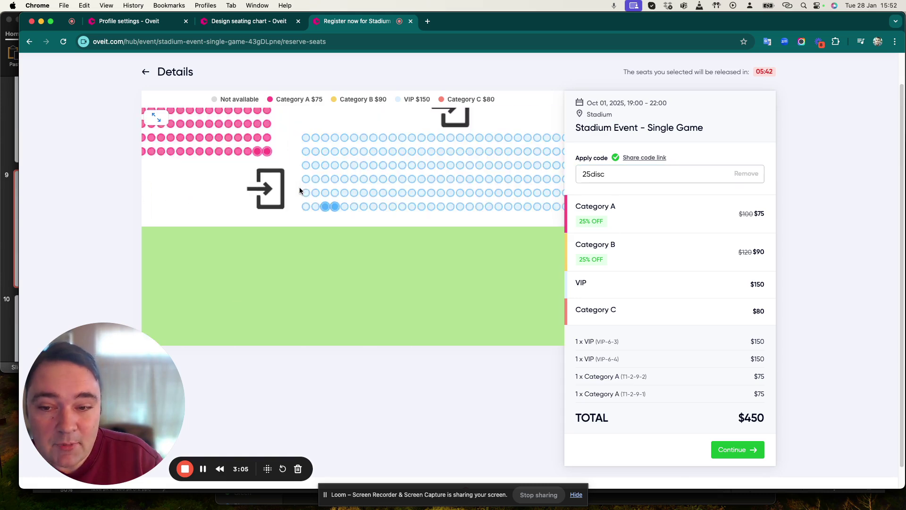
pyautogui.click(335, 213)
pyautogui.click(344, 213)
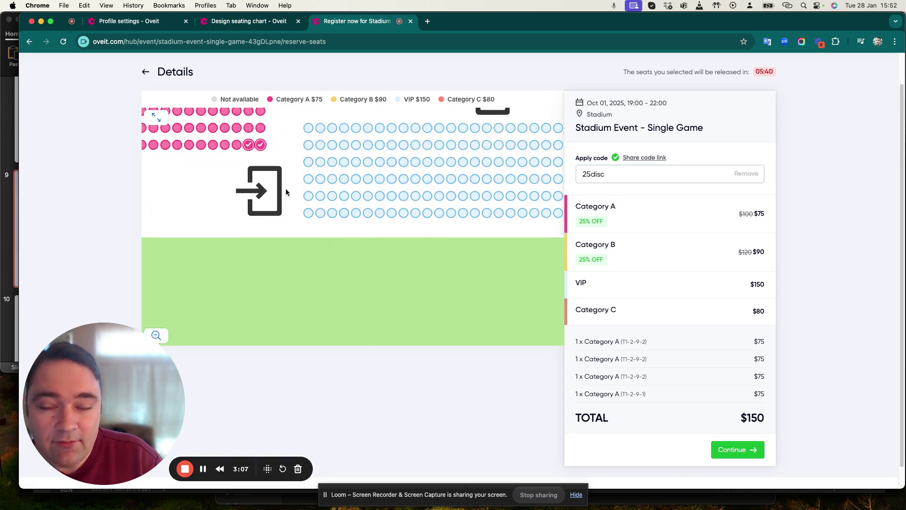
# - Add Category B row 7 seats 1 and 2, bringing the discounted total to $330
pyautogui.scroll(5, 284, 203)
pyautogui.click(287, 205)
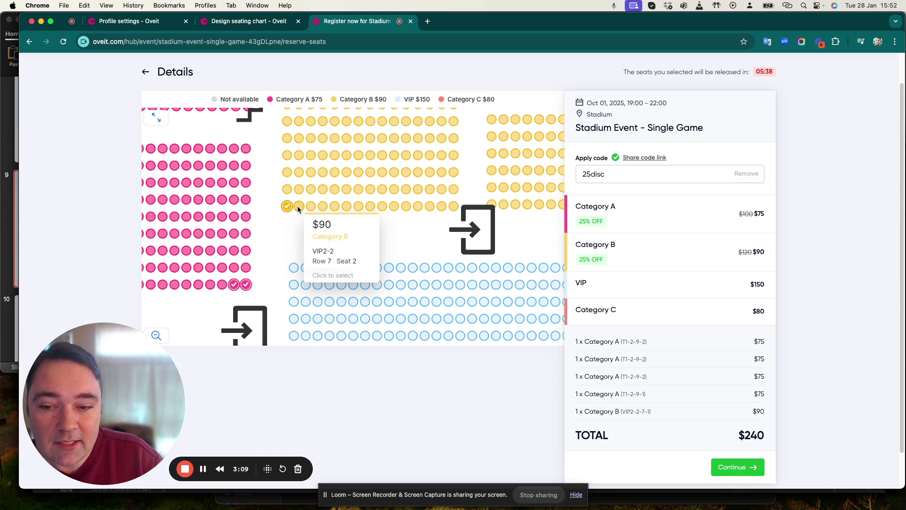
pyautogui.click(299, 208)
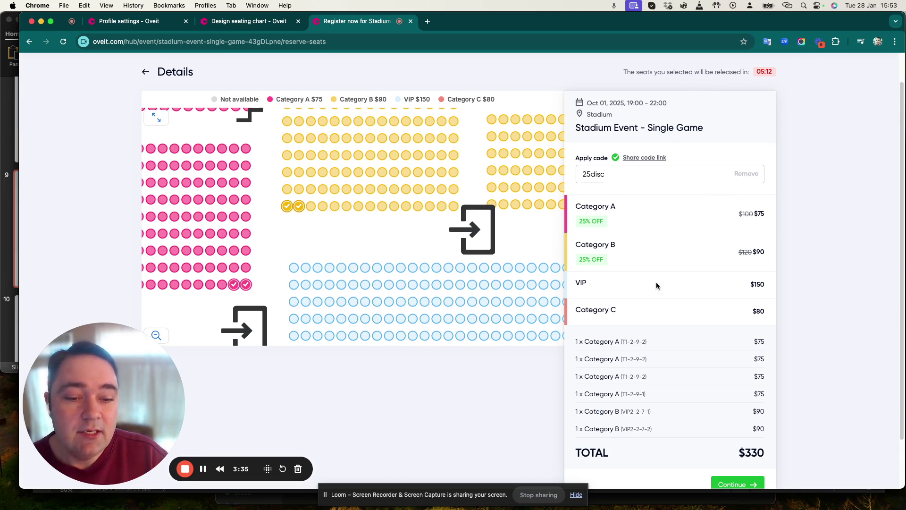
pyautogui.scroll(-2, 656, 285)
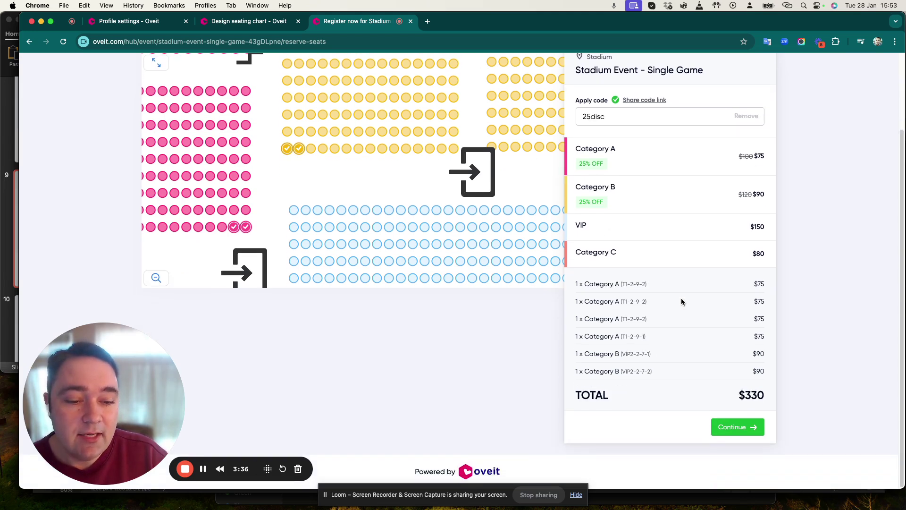
# - Check out the Stadium Event order, paying by bank transfer, to reach Order Complete
pyautogui.click(732, 426)
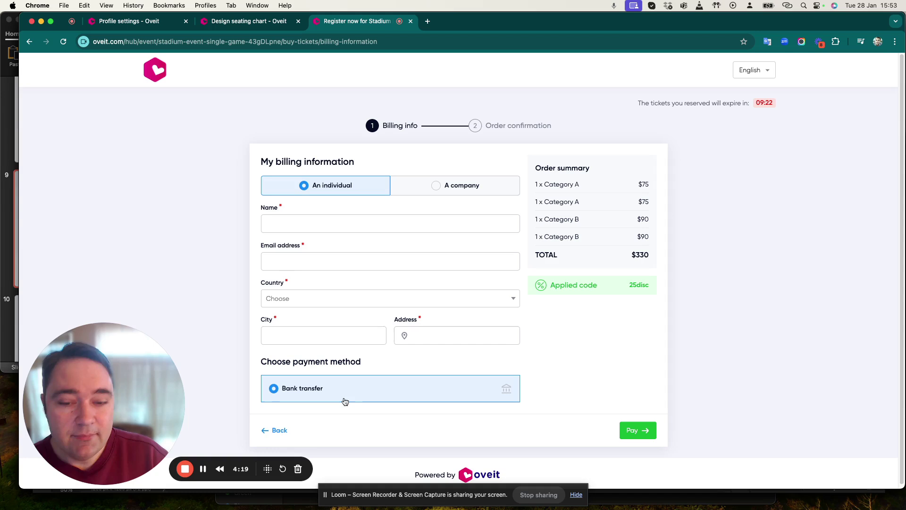
pyautogui.click(203, 468)
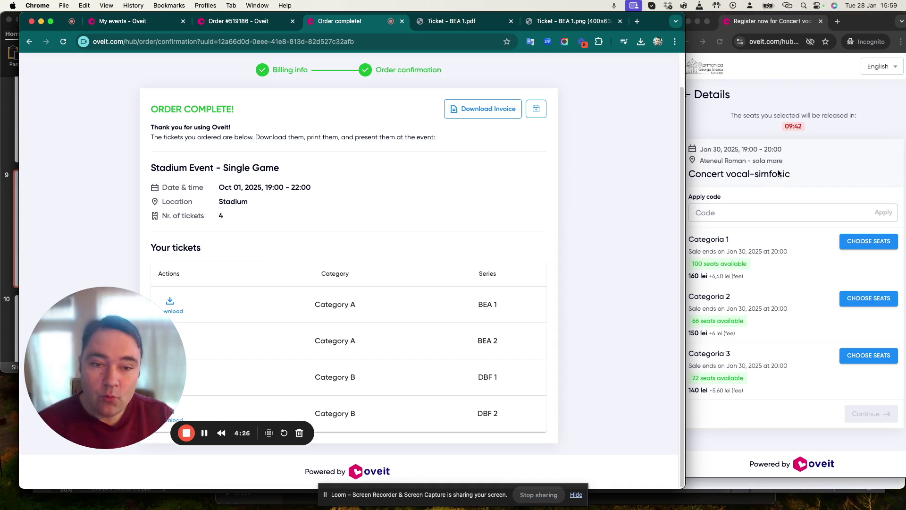
# - Bring the Concert vocal-simfonic booking window to the front
pyautogui.click(758, 213)
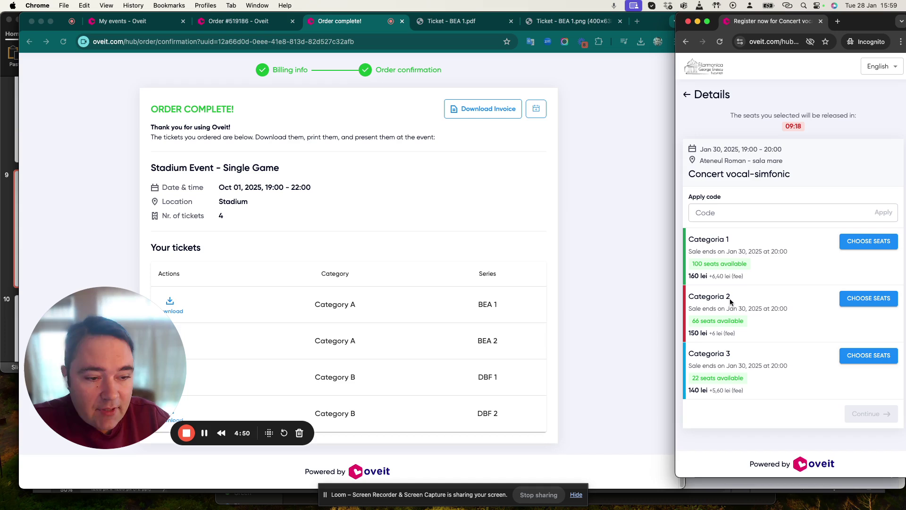
# - Open the Categoria 1 seat map and zoom in on the Centru section
pyautogui.click(869, 241)
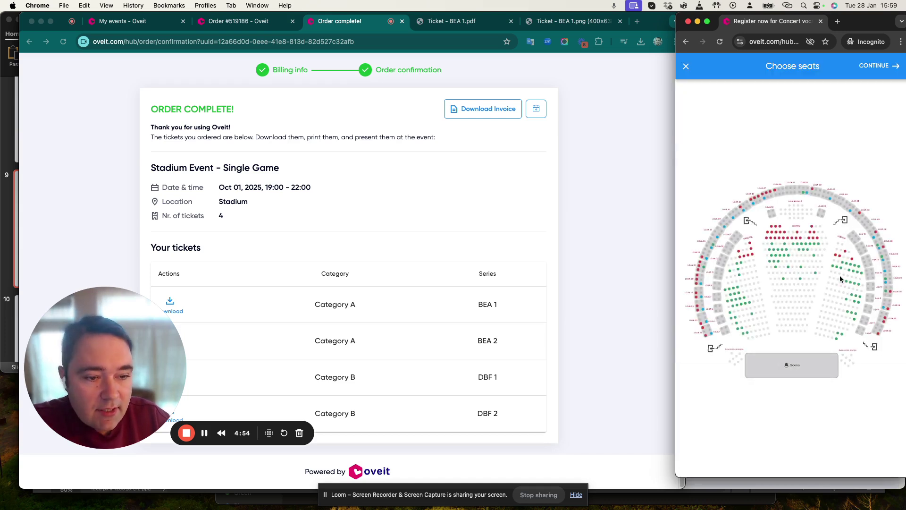
pyautogui.scroll(5, 765, 246)
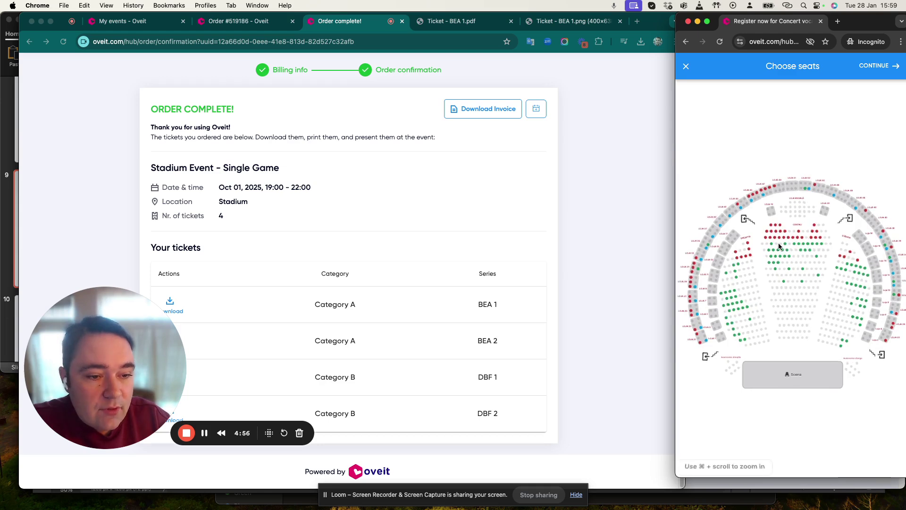
pyautogui.hscroll(-5, 787, 212)
pyautogui.scroll(-2, 787, 212)
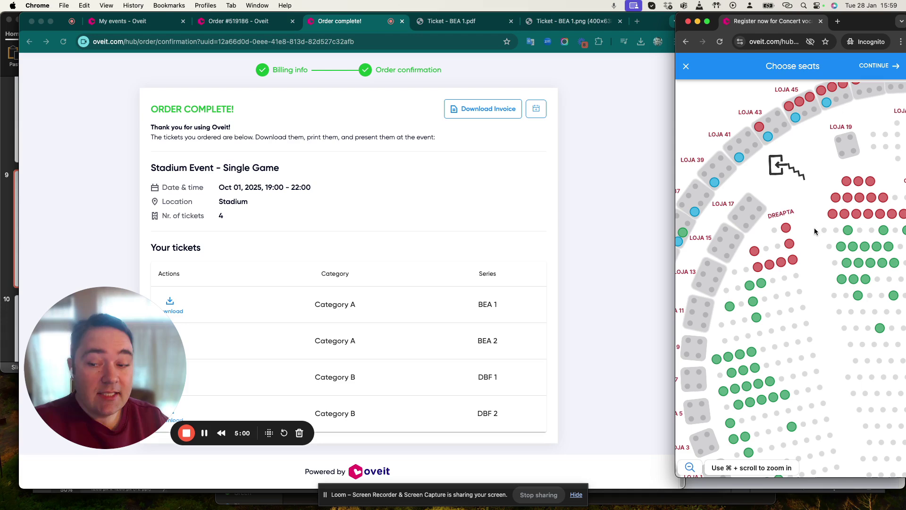
pyautogui.hscroll(5, 802, 236)
pyautogui.scroll(-2, 802, 236)
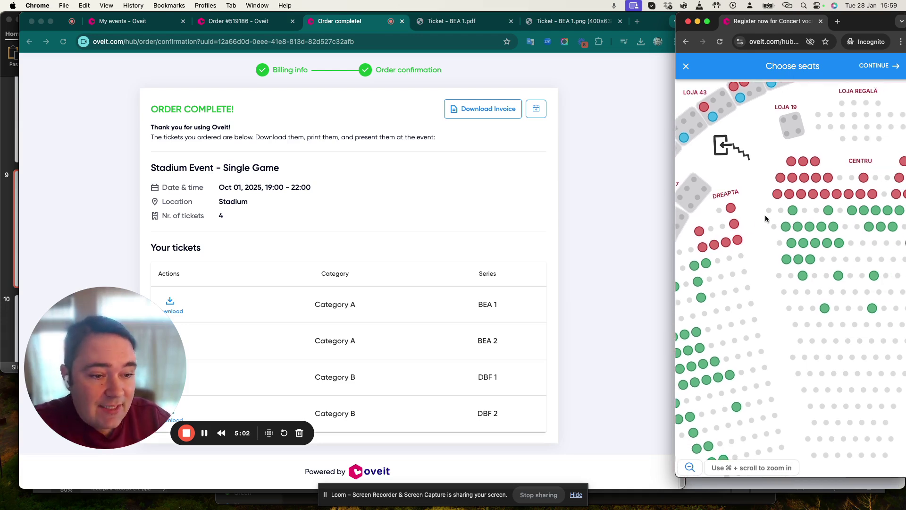
pyautogui.hscroll(2, 770, 206)
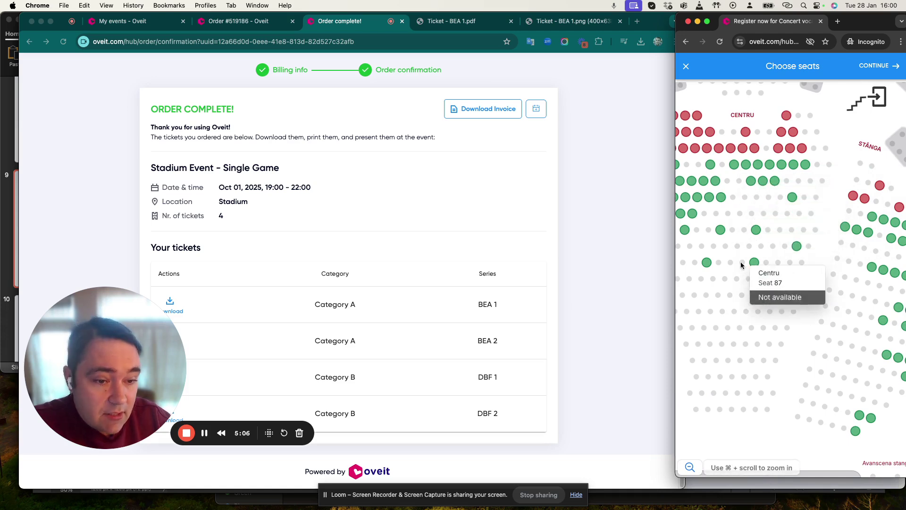
pyautogui.scroll(5, 773, 245)
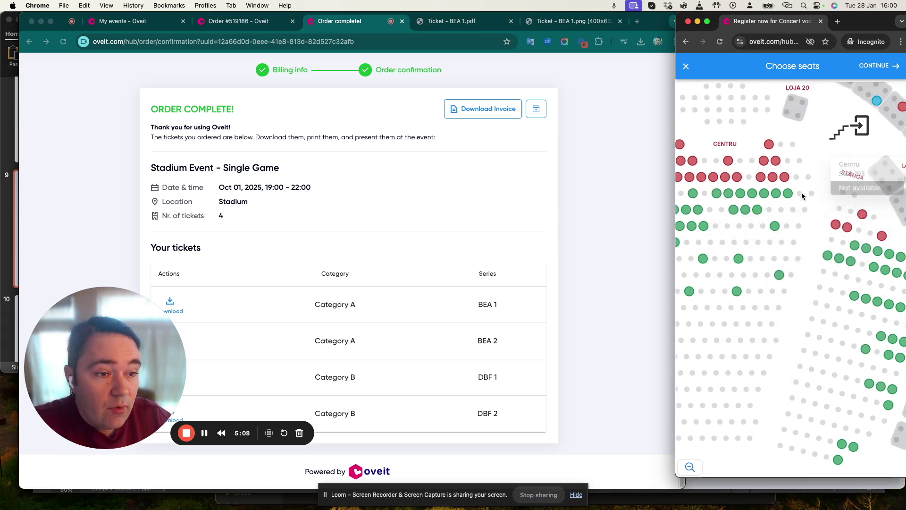
pyautogui.scroll(-5, 741, 241)
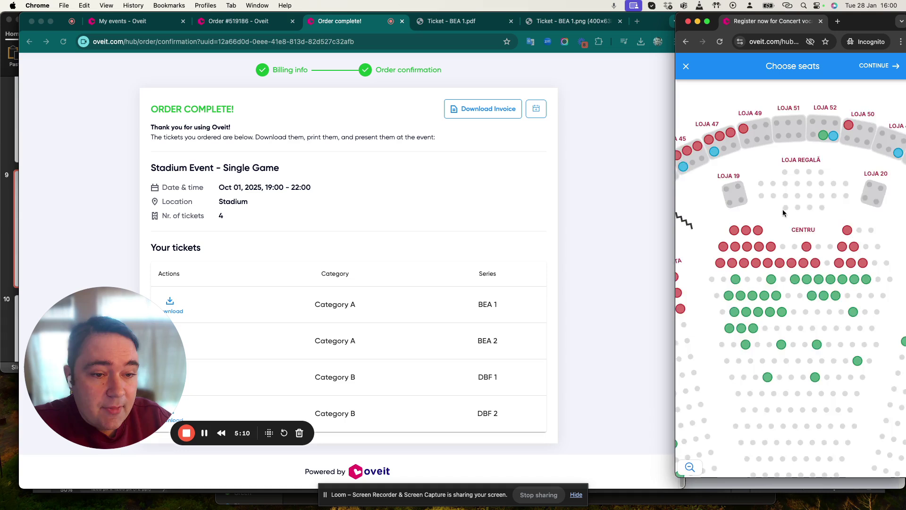
pyautogui.scroll(-5, 745, 281)
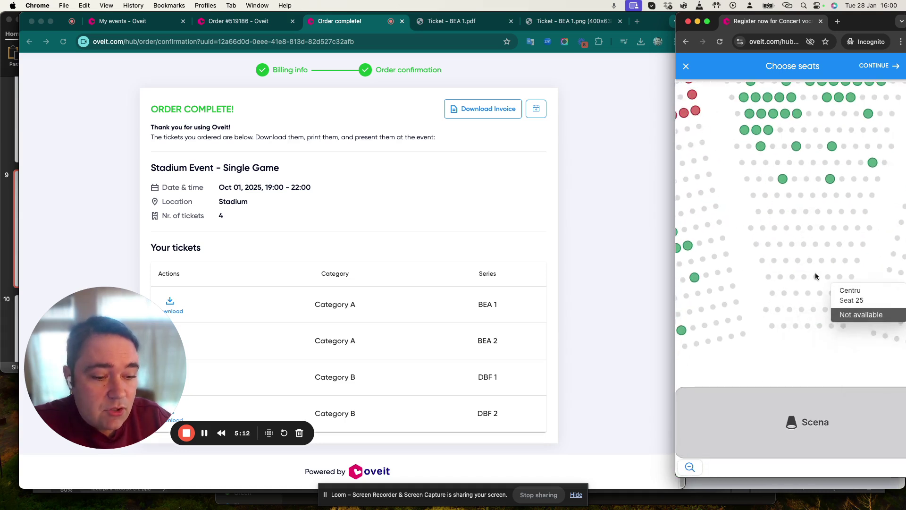
pyautogui.scroll(5, 829, 334)
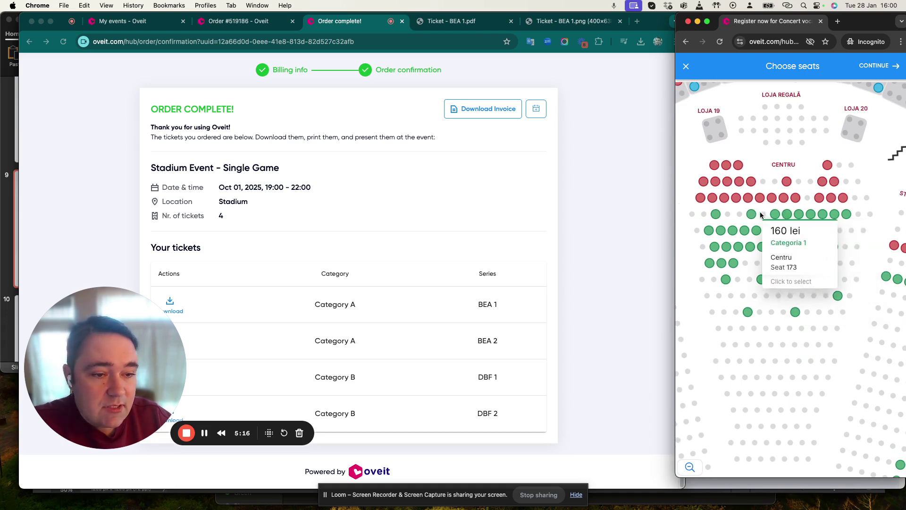
# - Select two adjoining Categoria 2 Centru seats and one Categoria 1 seat below them
pyautogui.click(736, 197)
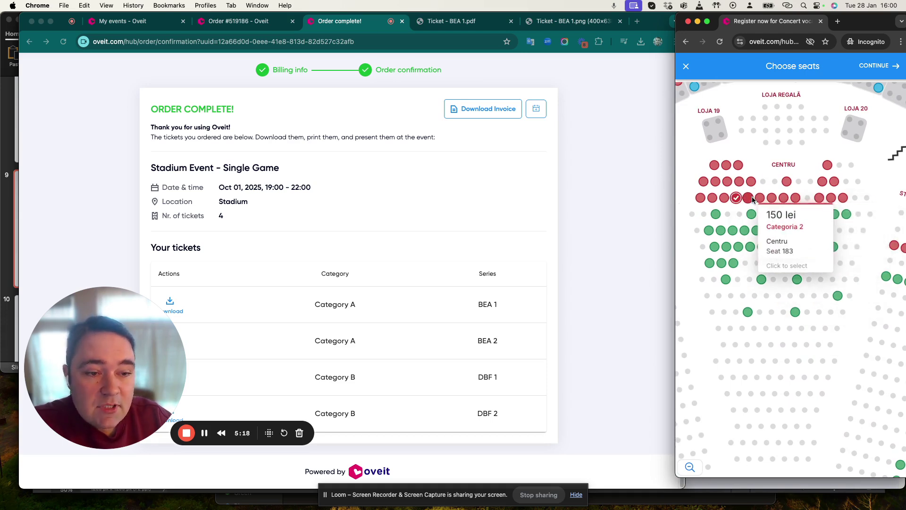
pyautogui.click(748, 197)
pyautogui.click(751, 214)
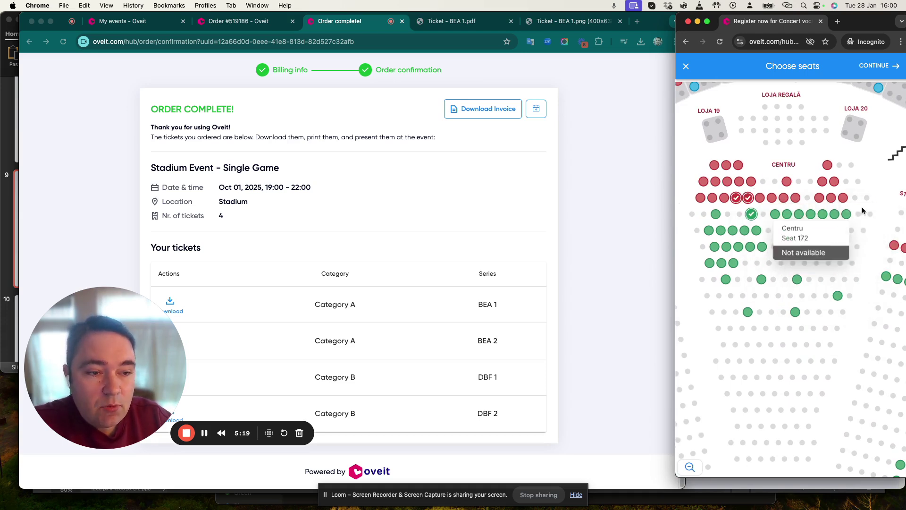
# - Confirm the three concert seats (478,40 lei) and return to the main browser window
pyautogui.click(878, 67)
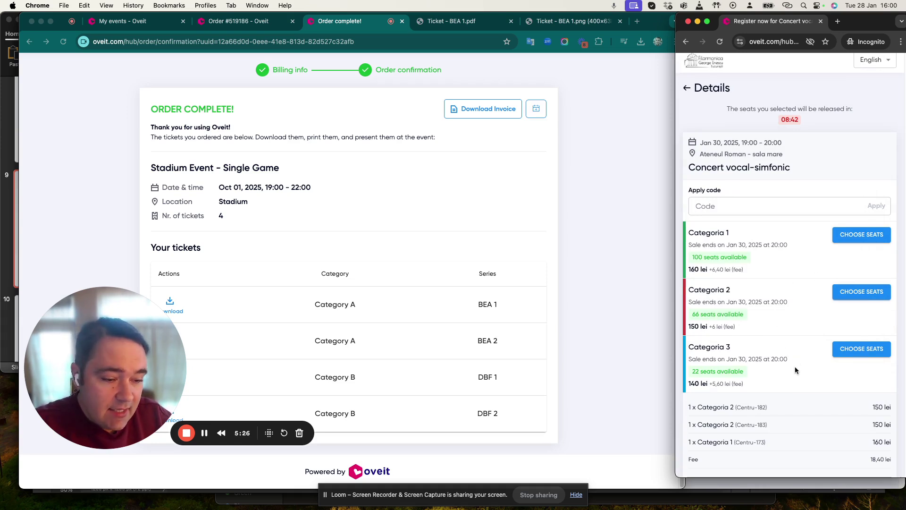
pyautogui.scroll(-3, 795, 366)
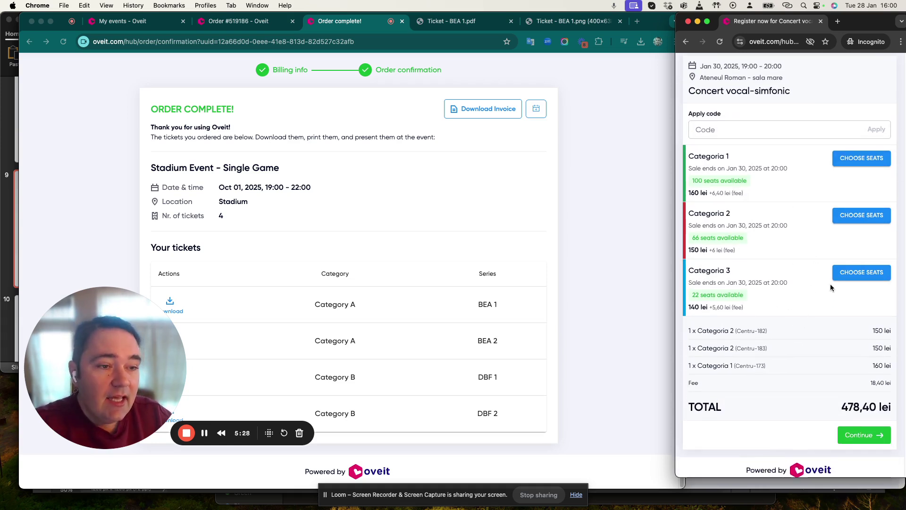
pyautogui.scroll(2, 803, 257)
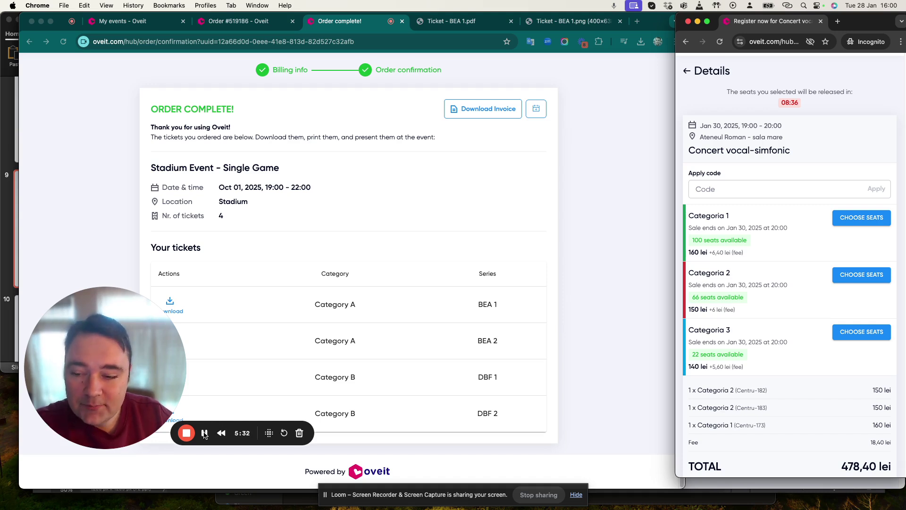
pyautogui.hotkey('ctrl', 'alt', 'Return')
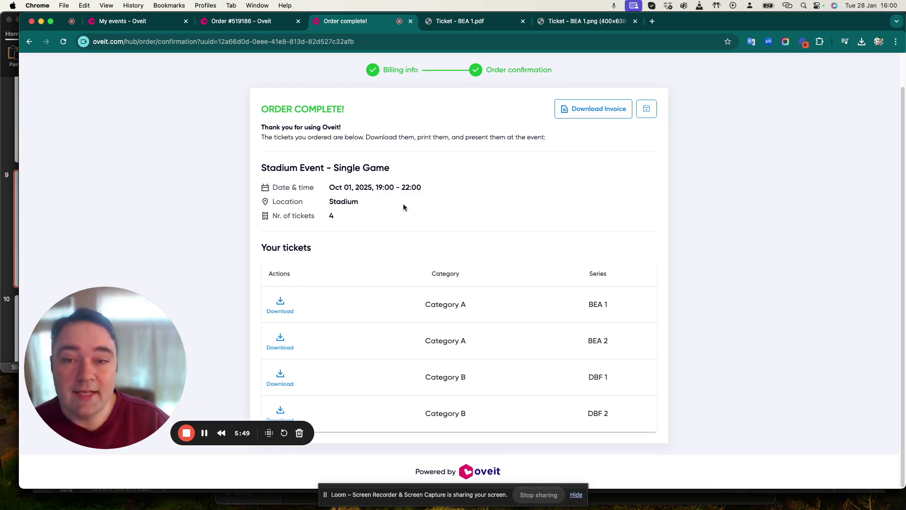
pyautogui.click(259, 32)
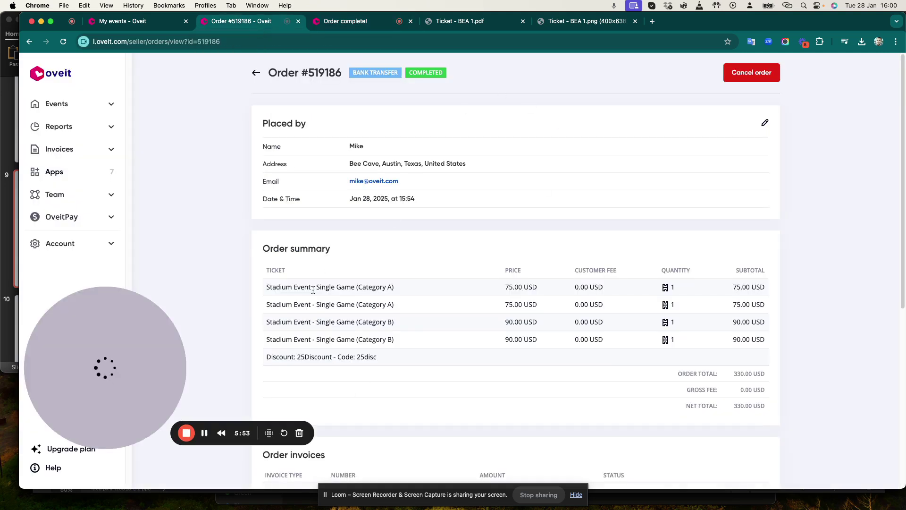
pyautogui.scroll(-4, 531, 250)
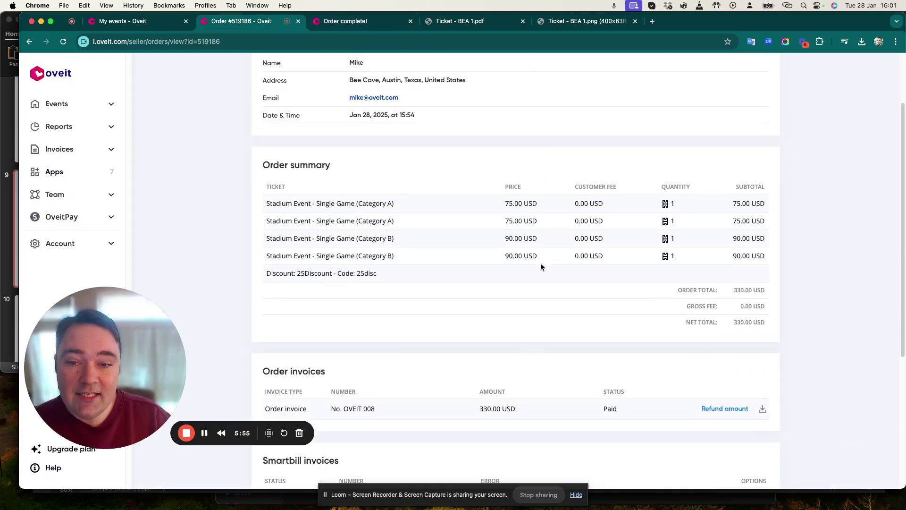
pyautogui.scroll(-10, 535, 254)
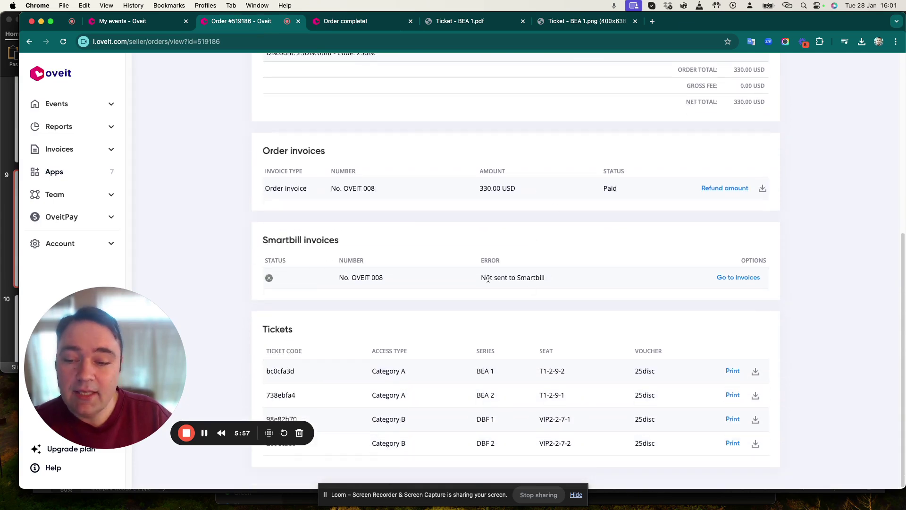
pyautogui.scroll(14, 488, 279)
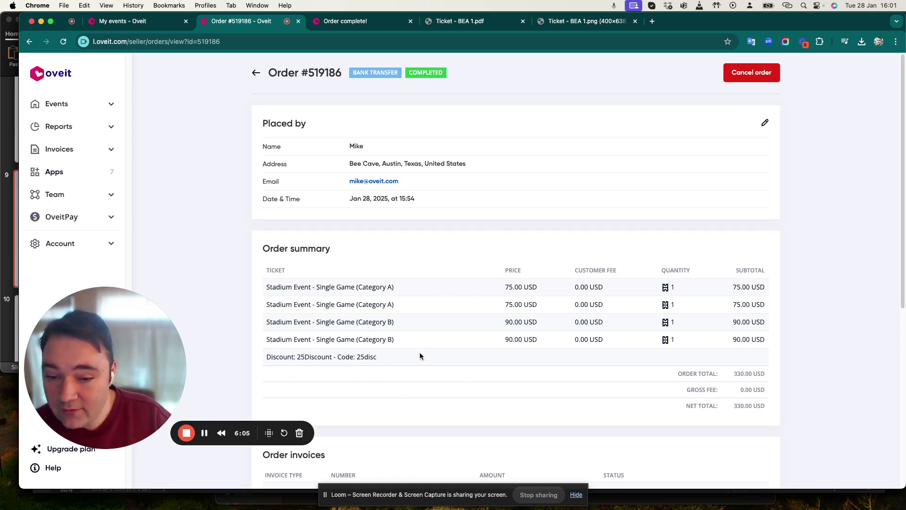
pyautogui.scroll(-13, 421, 354)
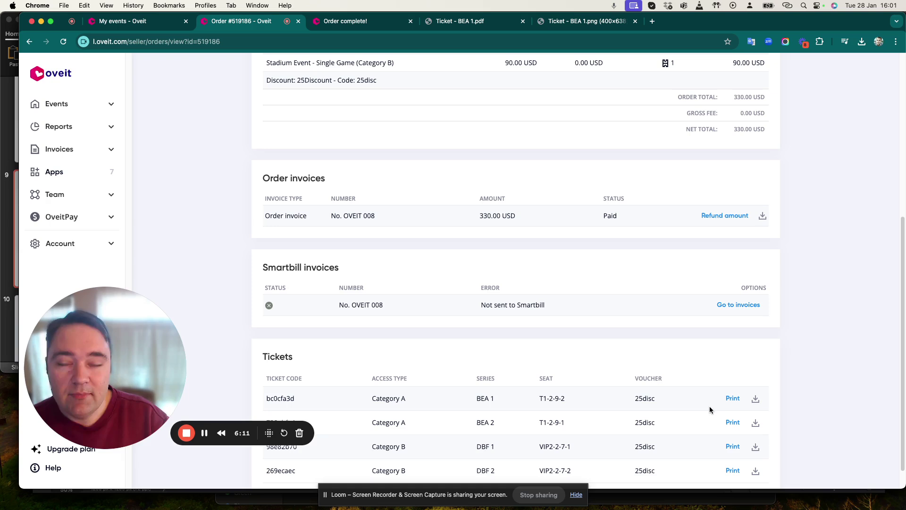
# - View ticket BEA 1 for seat T1-2-9-2 as a PDF, then as a PNG image
pyautogui.click(453, 21)
pyautogui.scroll(-5, 623, 325)
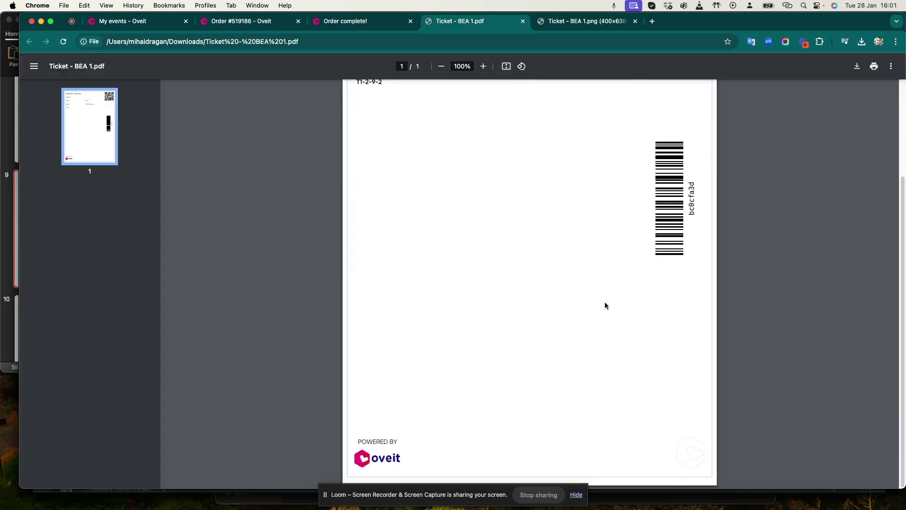
pyautogui.scroll(5, 519, 302)
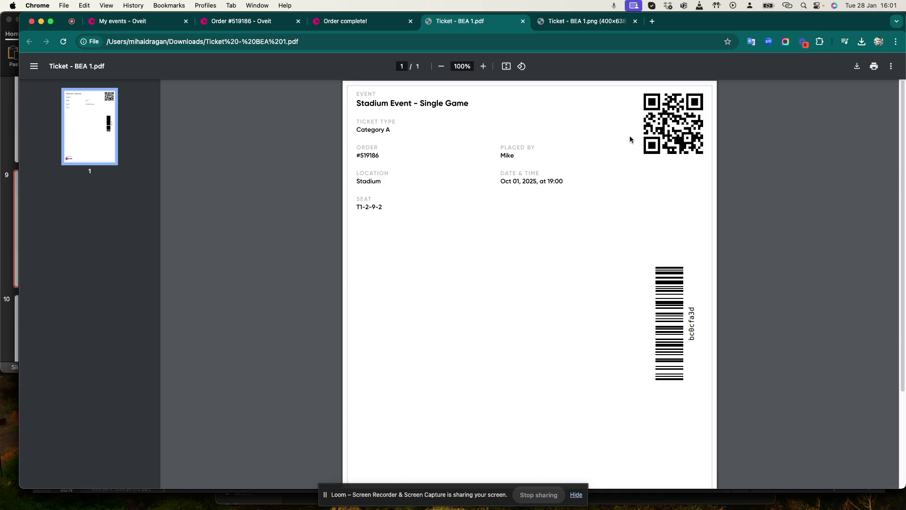
pyautogui.click(575, 24)
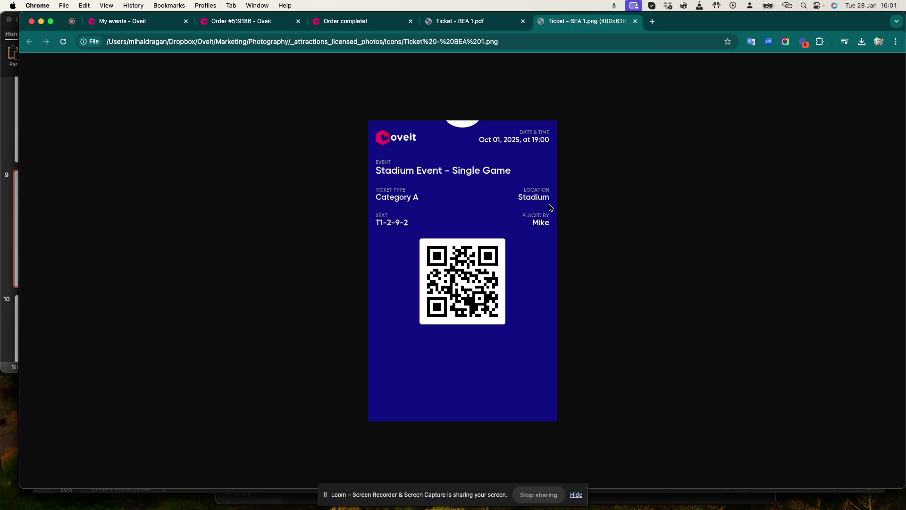
# - Check the Order and 'Order complete!' tabs, then go to the Seating Charts list with the Austin, Texas Stadium chart
pyautogui.click(254, 24)
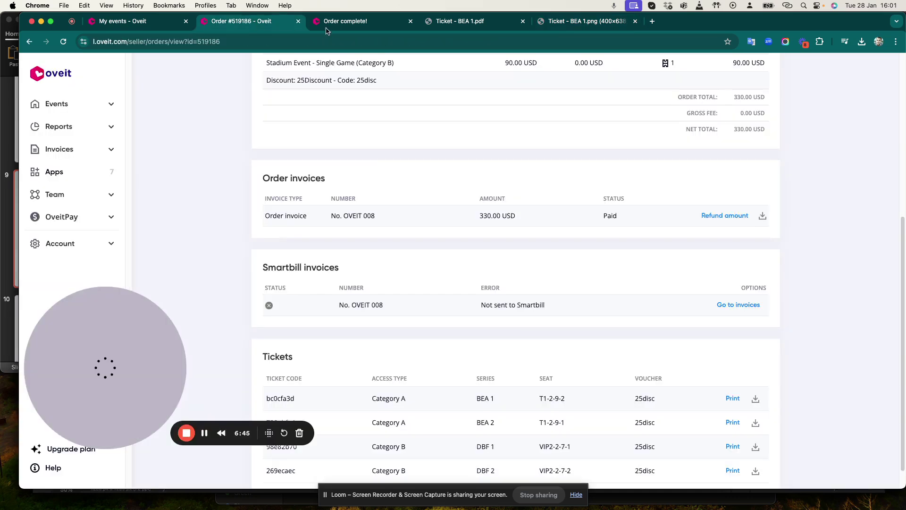
pyautogui.click(326, 28)
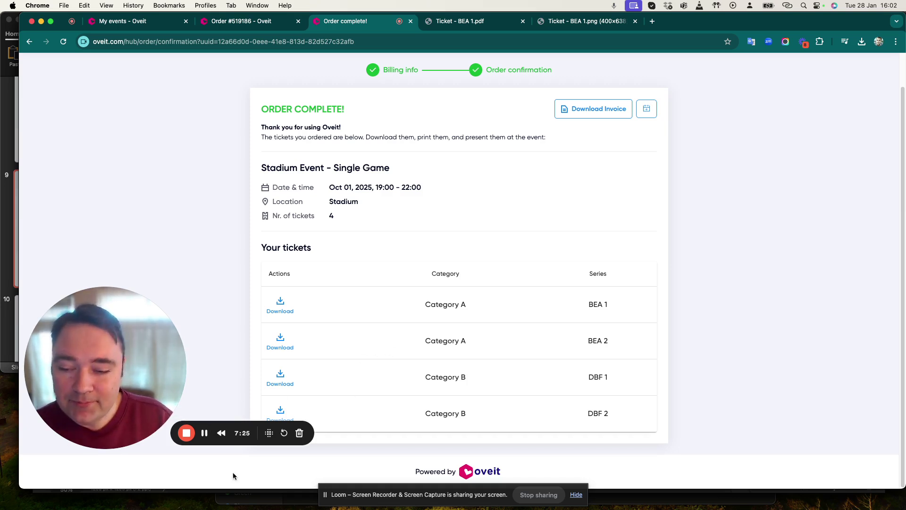
pyautogui.click(205, 433)
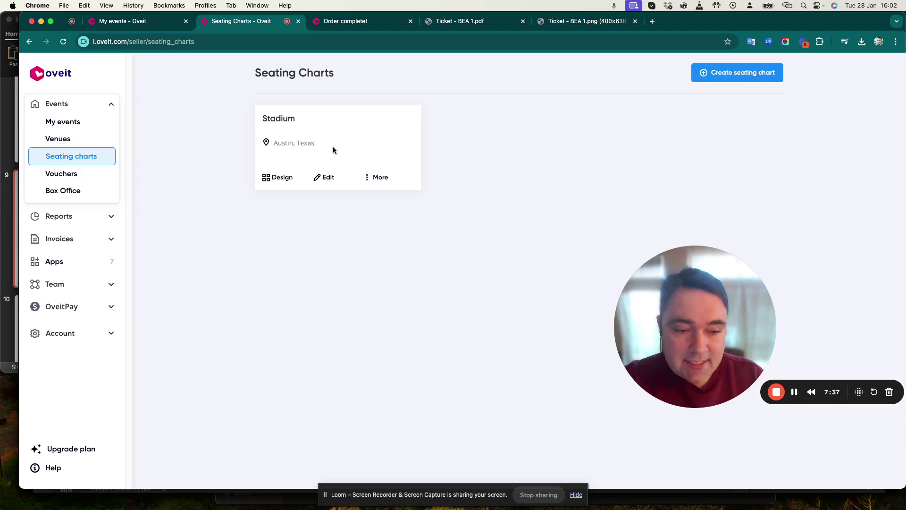
# - Open the Stadium chart in the designer from its More options menu via Design
pyautogui.click(377, 178)
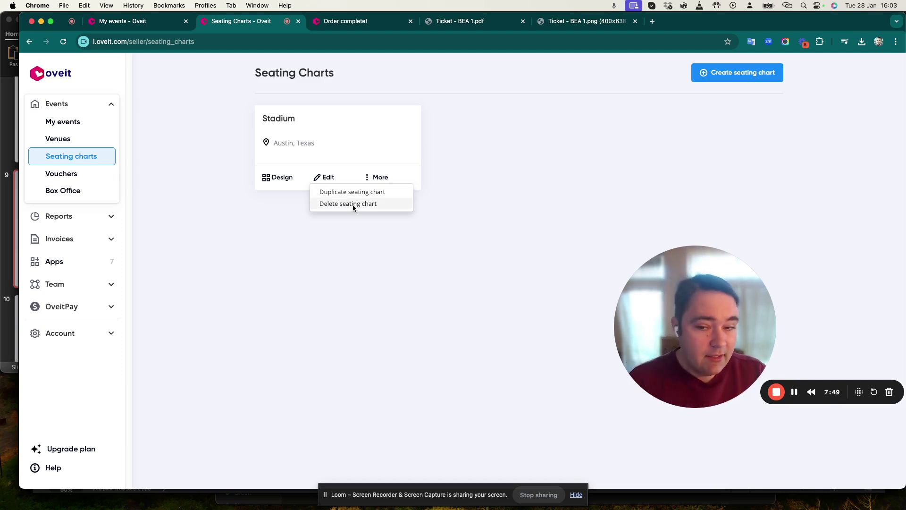
pyautogui.click(280, 181)
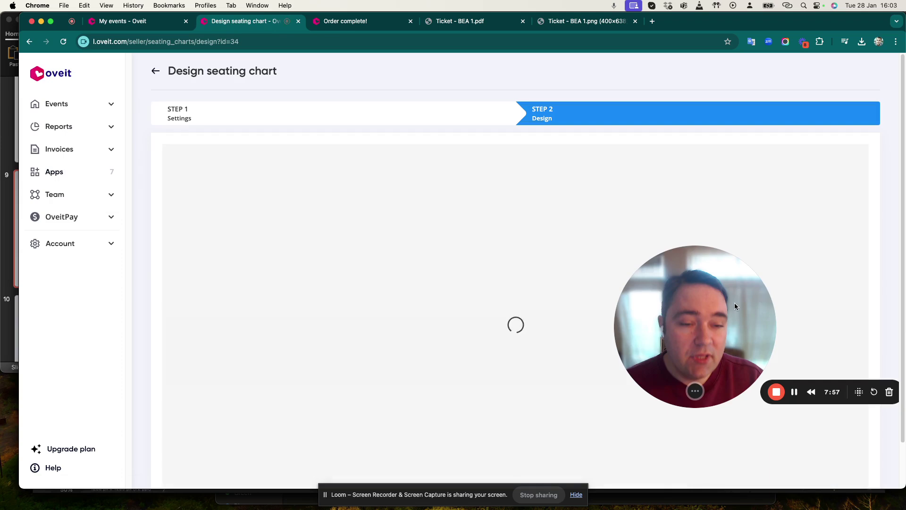
# - List the Stadium chart's four categories and show its 4,734-place capacity breakdown
pyautogui.moveTo(736, 296); pyautogui.dragTo(182, 284)
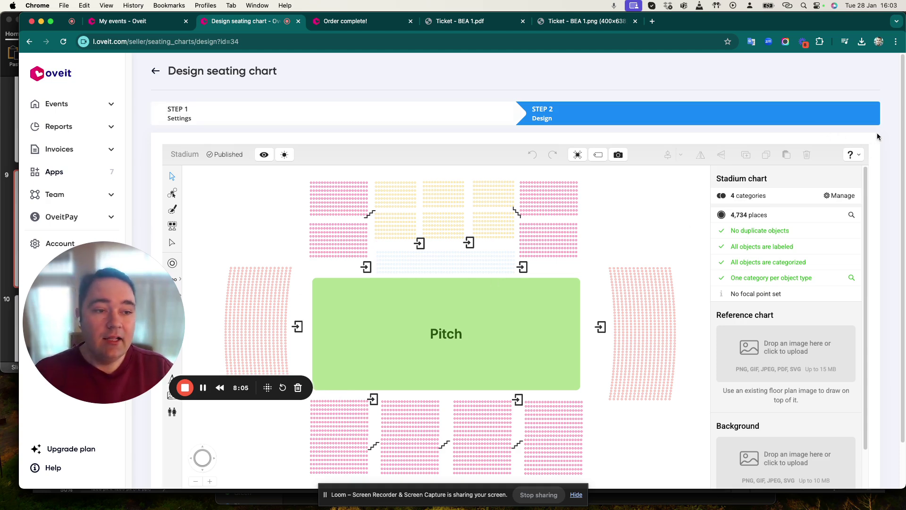
pyautogui.scroll(-2, 889, 138)
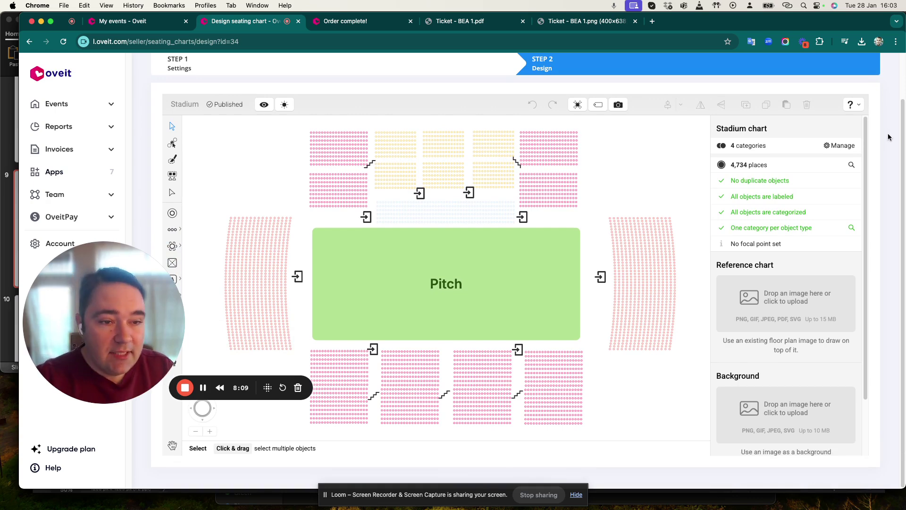
pyautogui.click(743, 149)
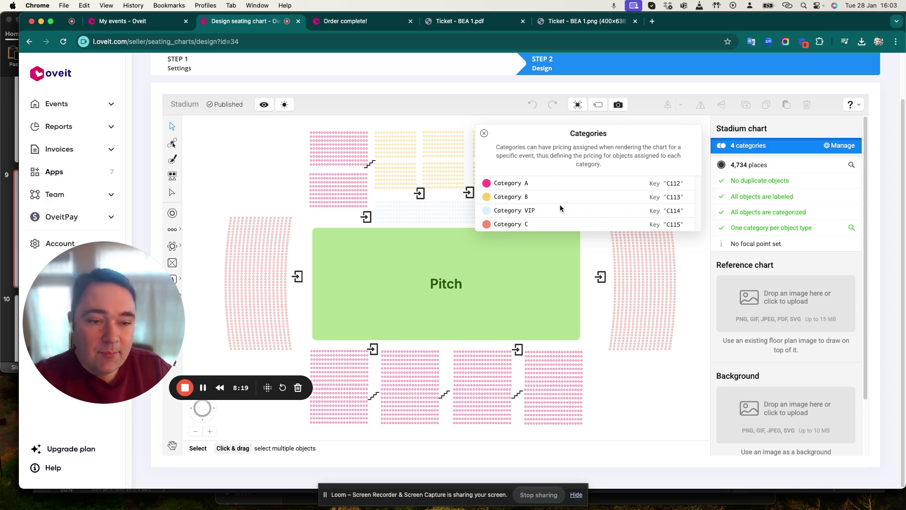
pyautogui.click(770, 166)
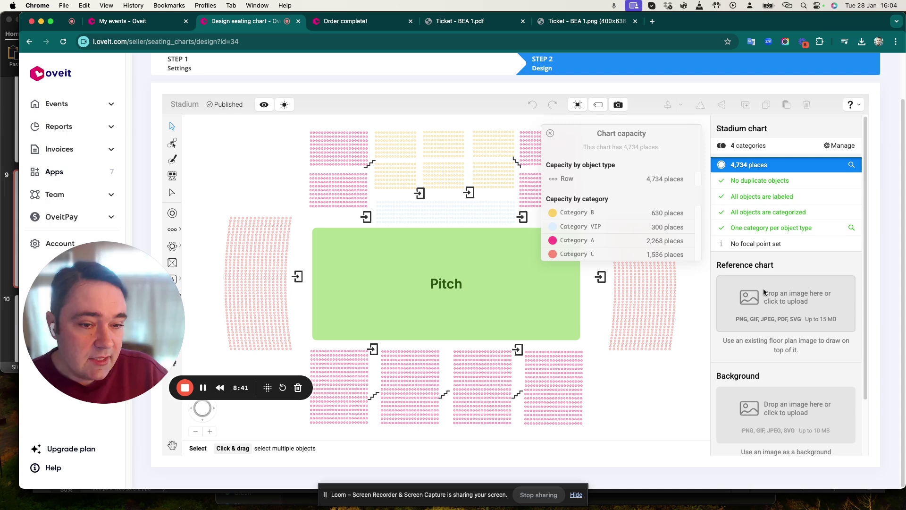
# - Close the Chart capacity popup and scroll the Stadium panel to its reference chart and background details
pyautogui.click(550, 133)
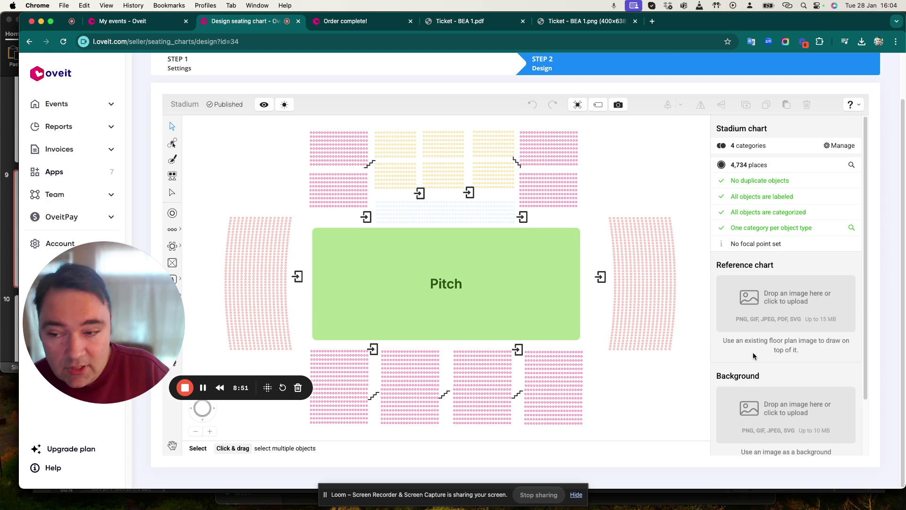
pyautogui.scroll(-3, 786, 359)
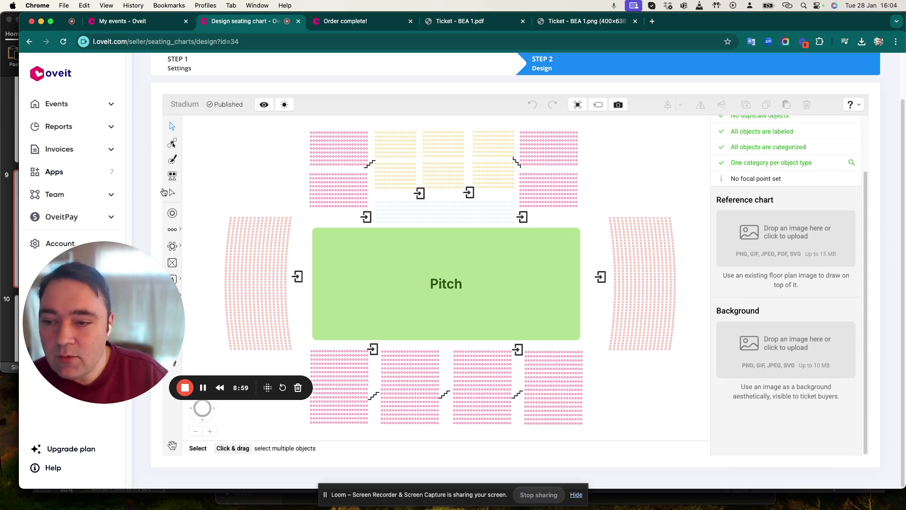
pyautogui.click(172, 143)
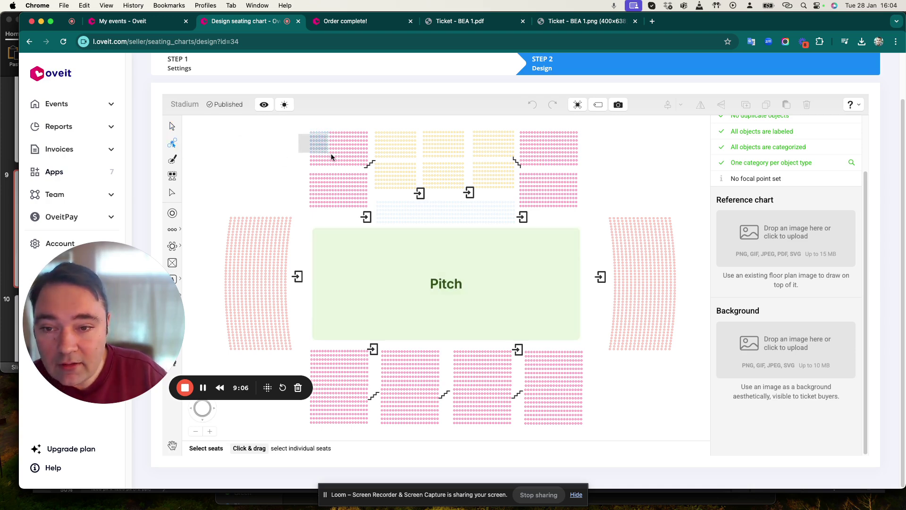
pyautogui.moveTo(332, 156); pyautogui.dragTo(340, 157)
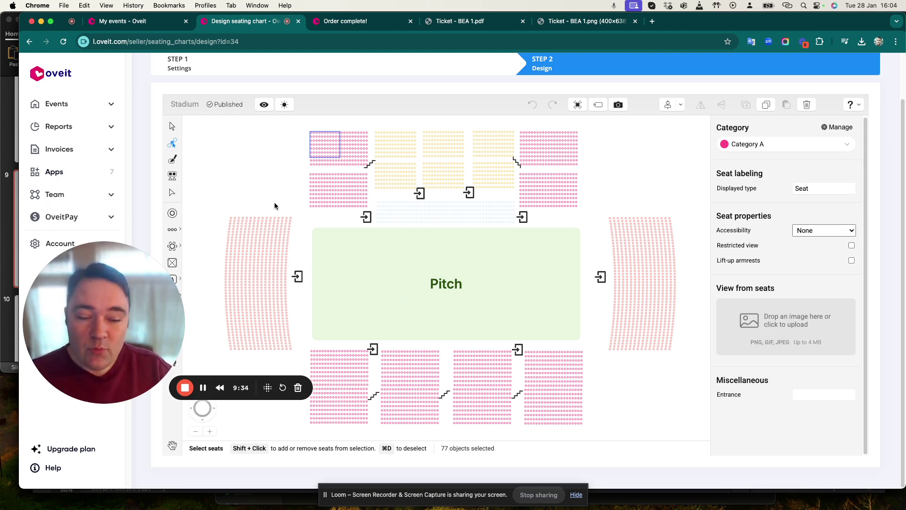
pyautogui.click(172, 160)
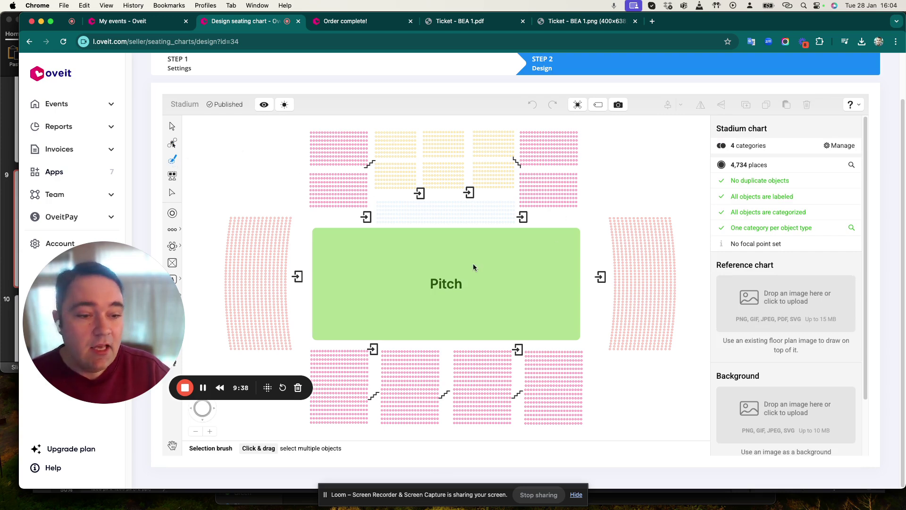
pyautogui.moveTo(285, 151)
pyautogui.mouseDown()
pyautogui.moveTo(339, 156)
pyautogui.moveTo(313, 189)
pyautogui.moveTo(439, 158)
pyautogui.moveTo(559, 156)
pyautogui.moveTo(639, 265)
pyautogui.moveTo(666, 266)
pyautogui.moveTo(639, 175)
pyautogui.mouseUp()
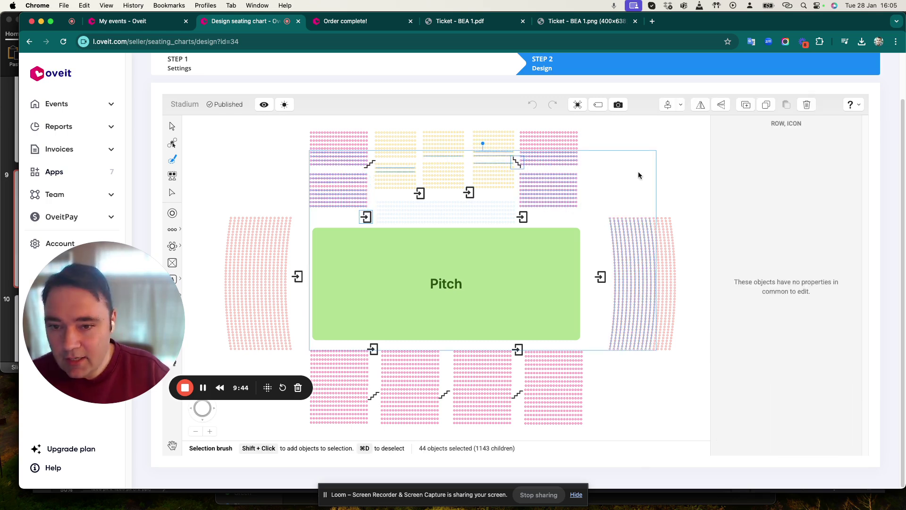
pyautogui.click(175, 176)
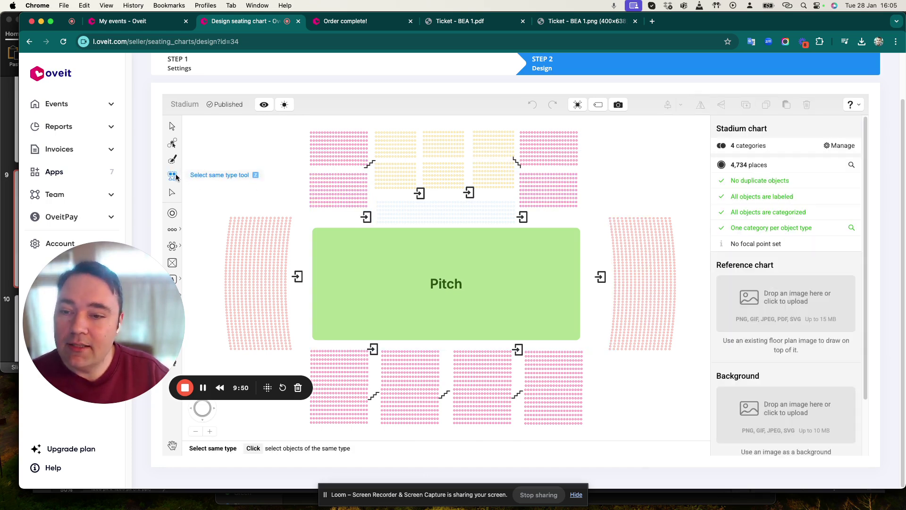
pyautogui.click(330, 177)
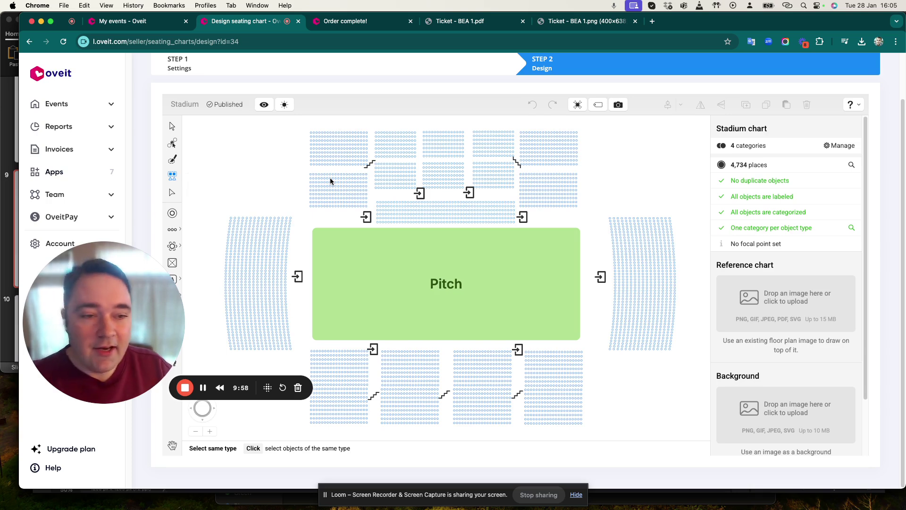
pyautogui.click(366, 219)
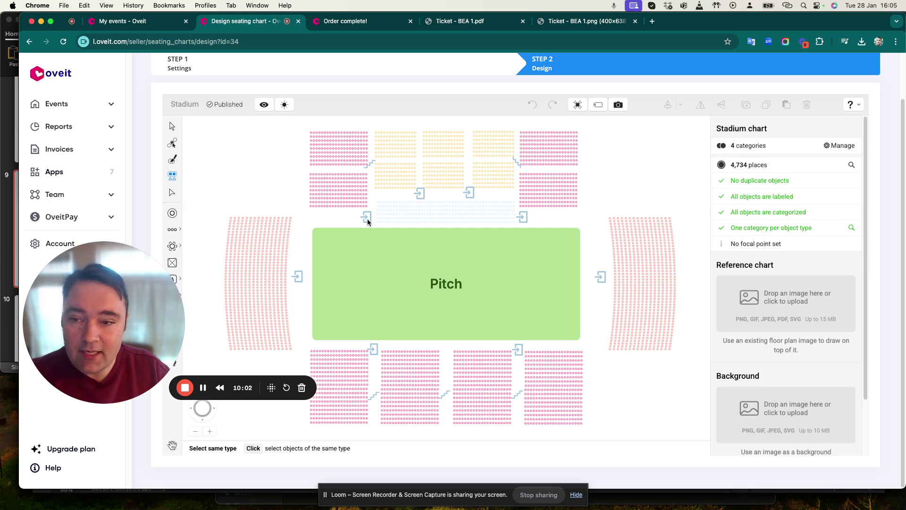
pyautogui.click(172, 192)
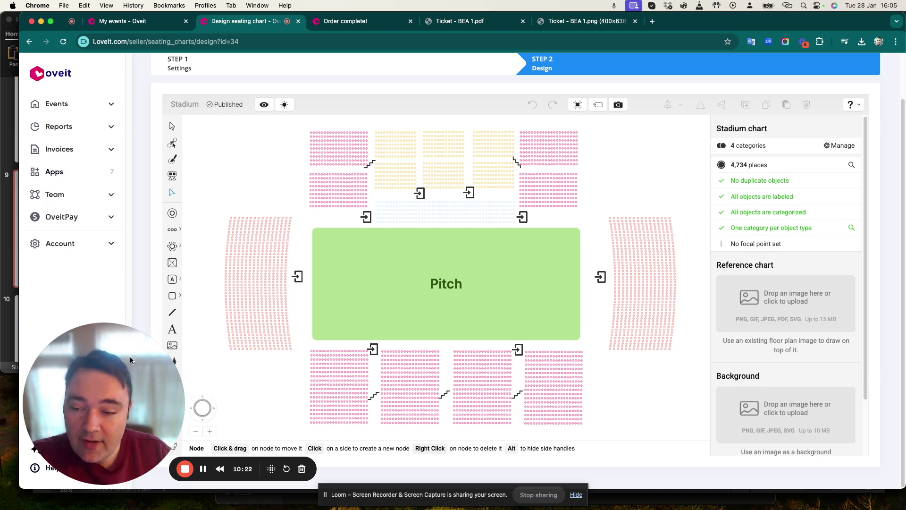
pyautogui.moveTo(129, 356); pyautogui.dragTo(799, 302)
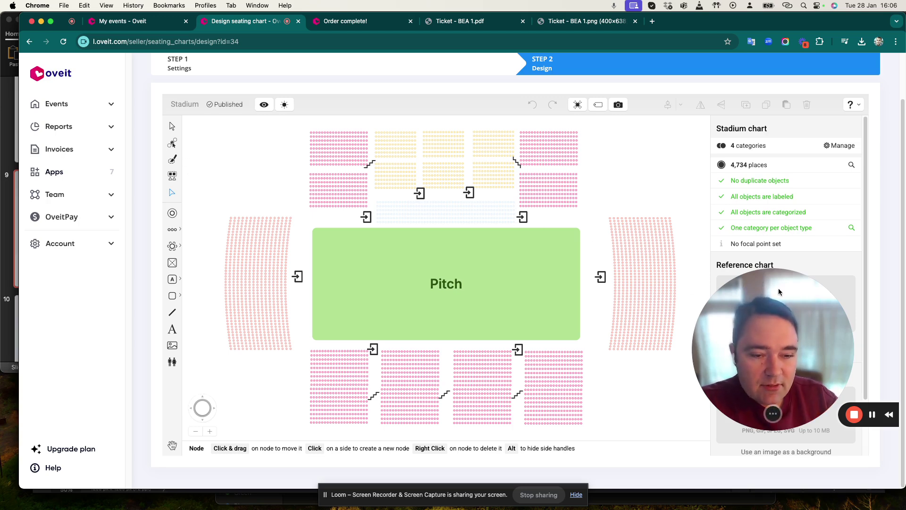
pyautogui.moveTo(778, 291); pyautogui.dragTo(91, 275)
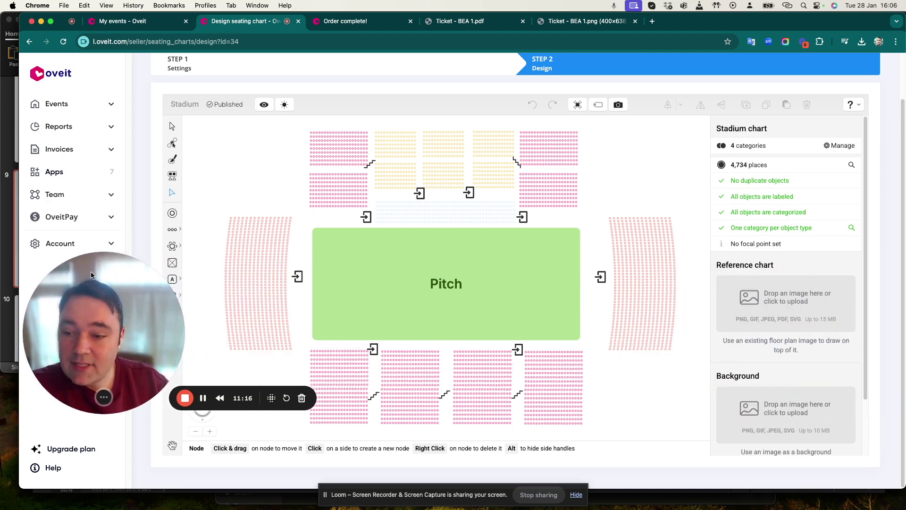
pyautogui.click(203, 398)
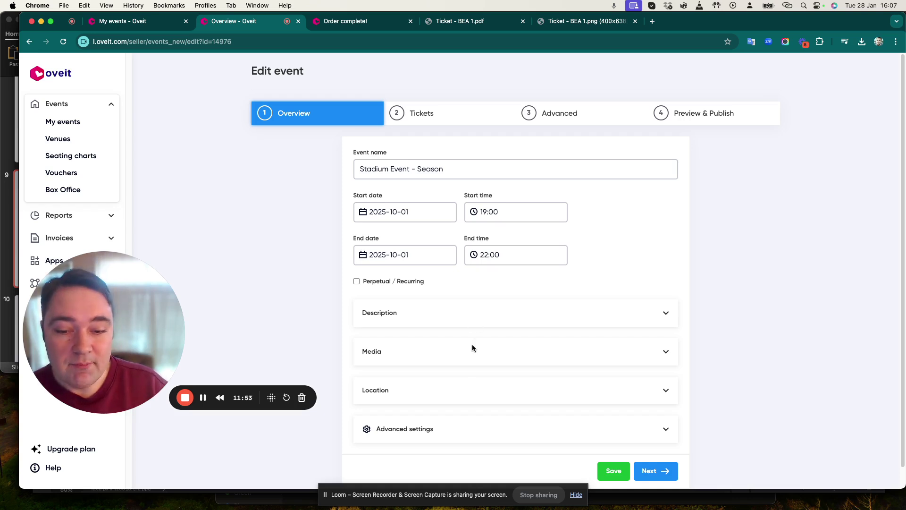
# - Check the Media section, then save the overview and open the Tickets step listing Categories A, B, C and VIP
pyautogui.click(447, 352)
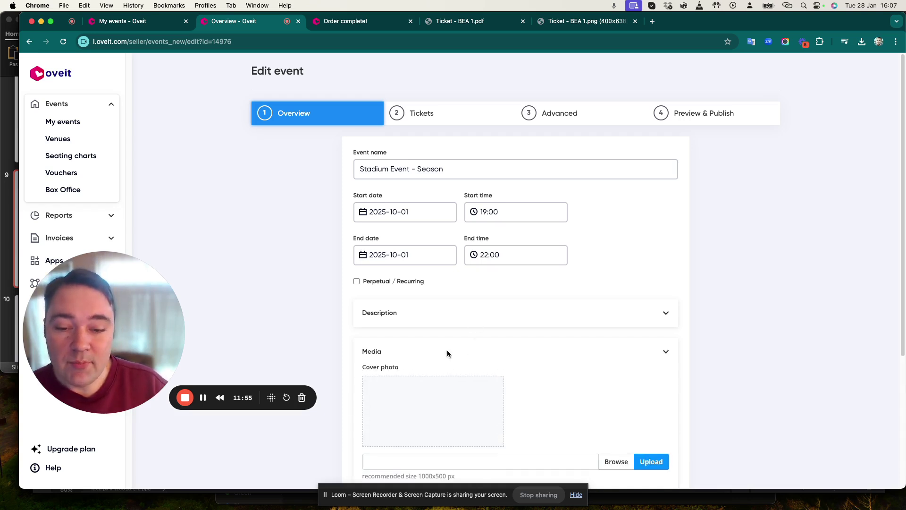
pyautogui.click(448, 352)
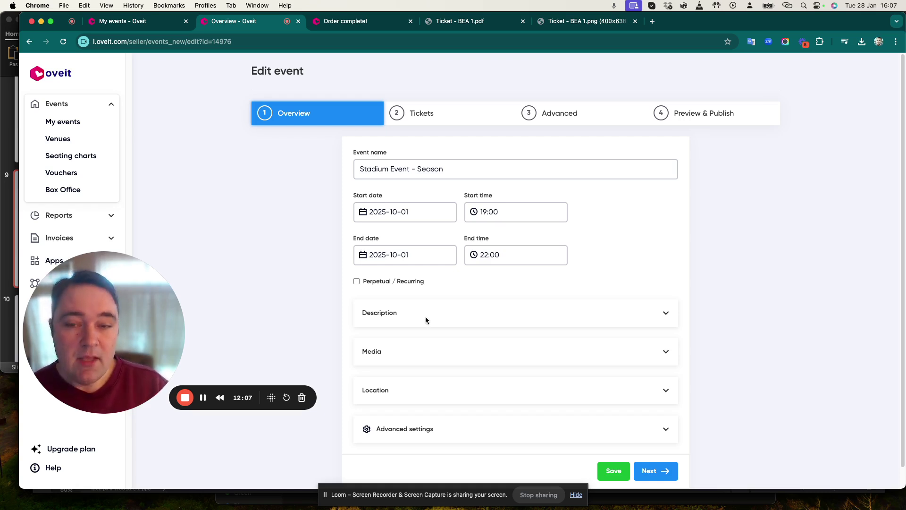
pyautogui.click(453, 109)
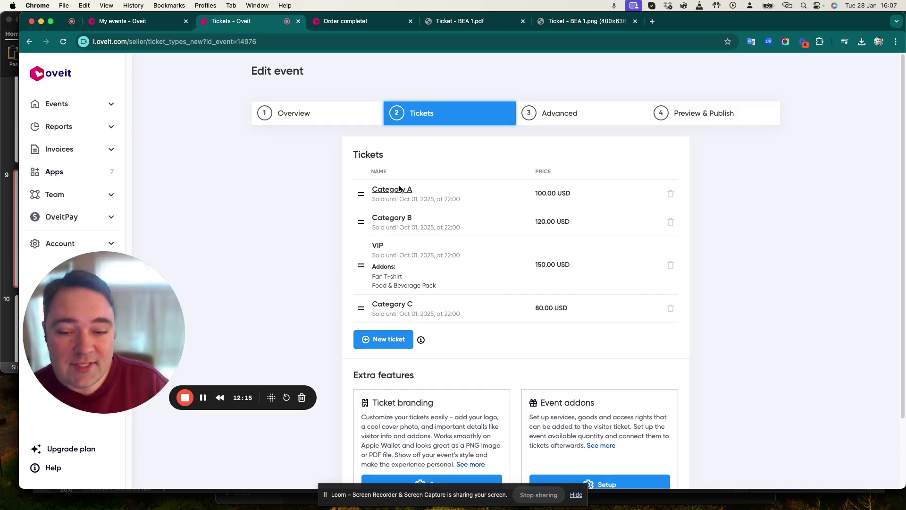
pyautogui.scroll(-3, 467, 310)
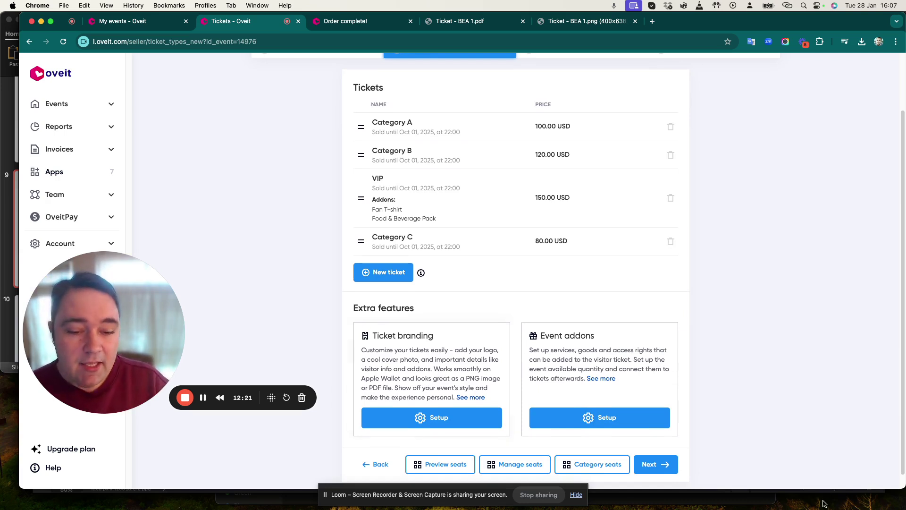
pyautogui.click(580, 418)
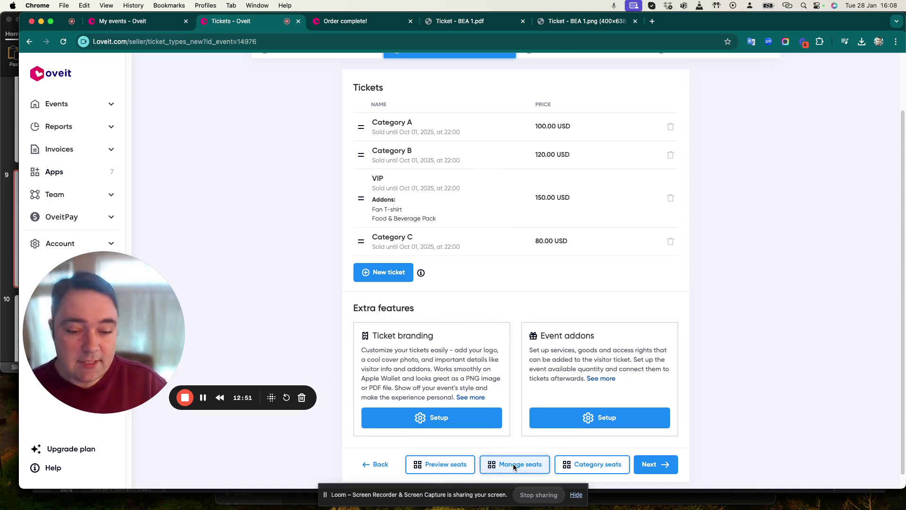
pyautogui.click(454, 464)
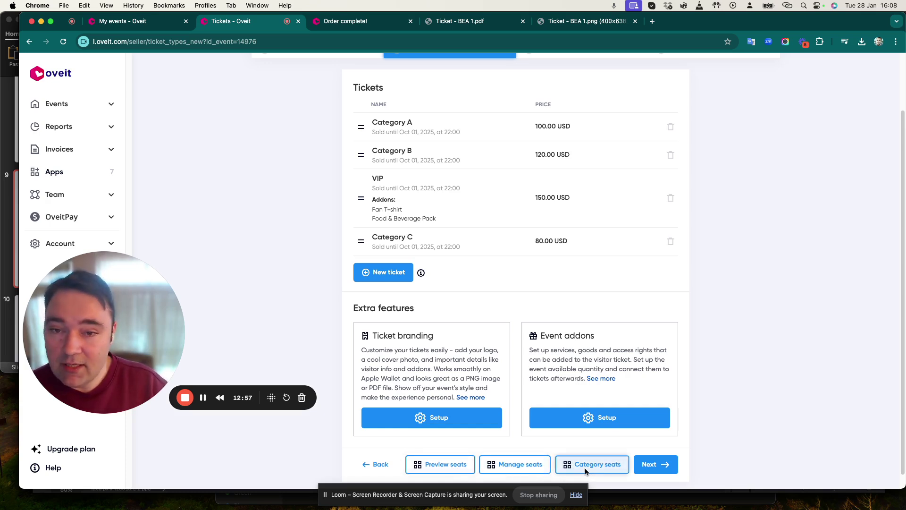
# - Open the VIP ticket's extra options and confirm its seating chart category stays Category VIP
pyautogui.click(378, 179)
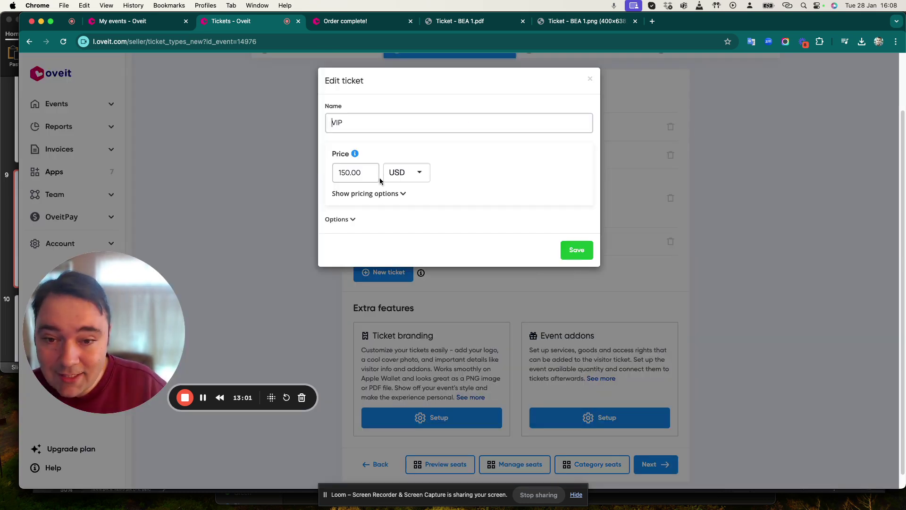
pyautogui.click(339, 220)
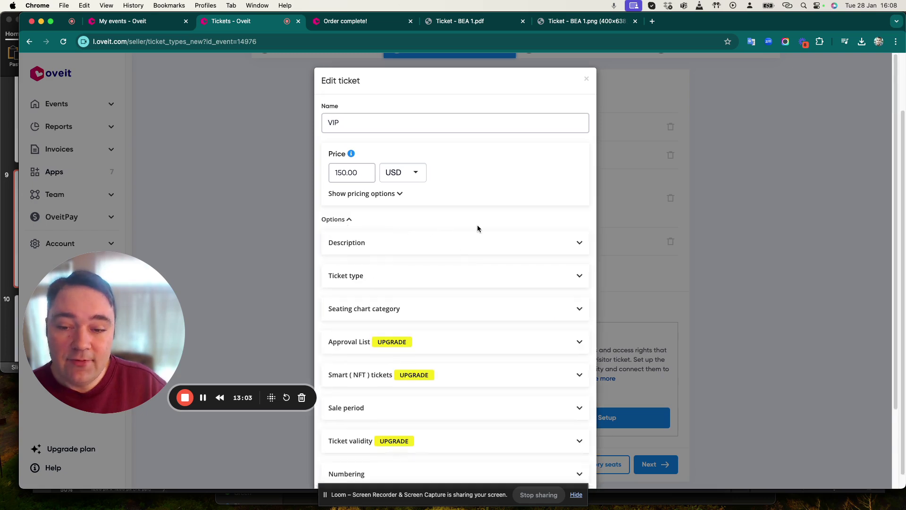
pyautogui.click(424, 308)
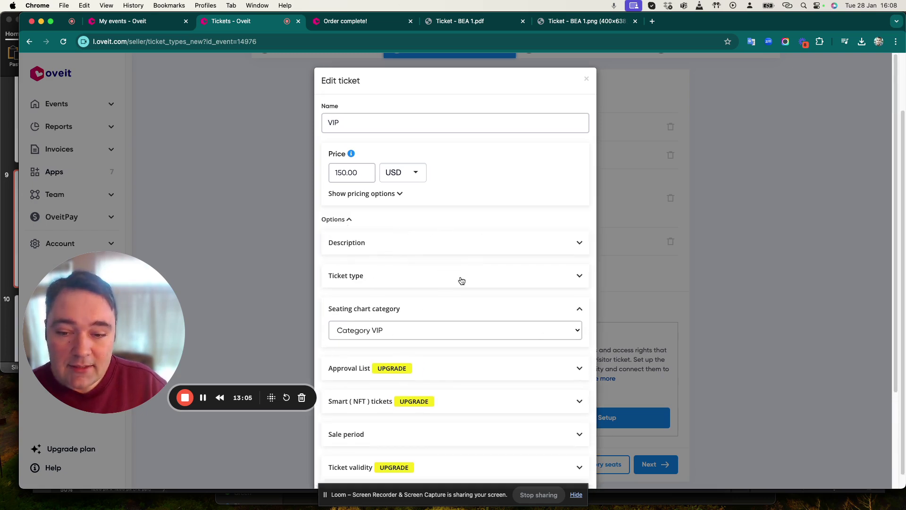
pyautogui.click(474, 330)
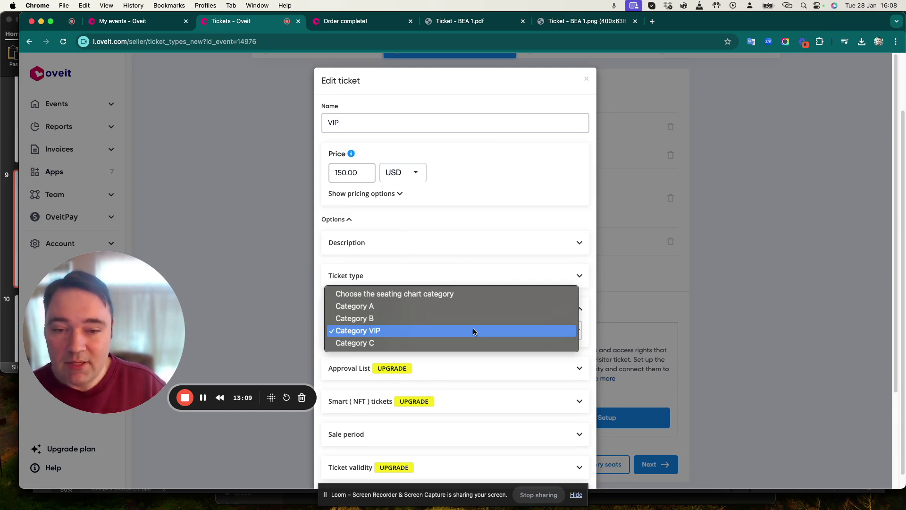
pyautogui.click(505, 186)
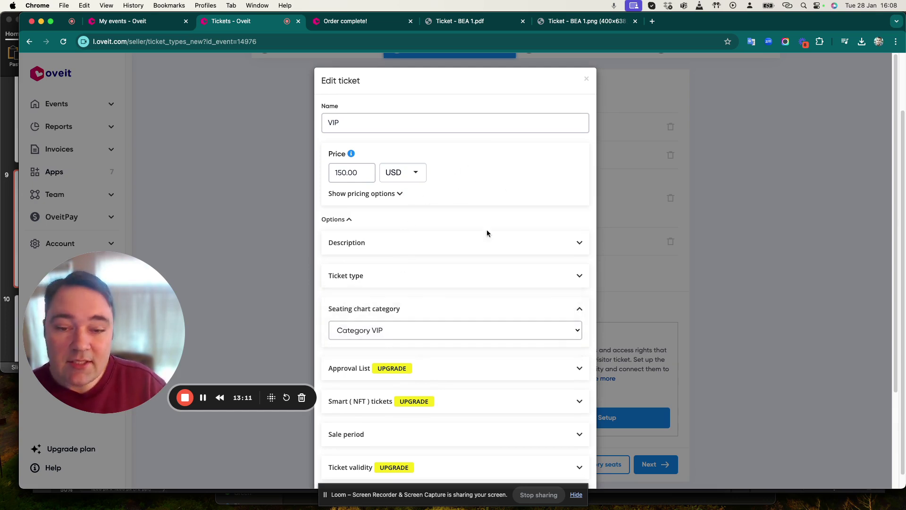
pyautogui.click(435, 243)
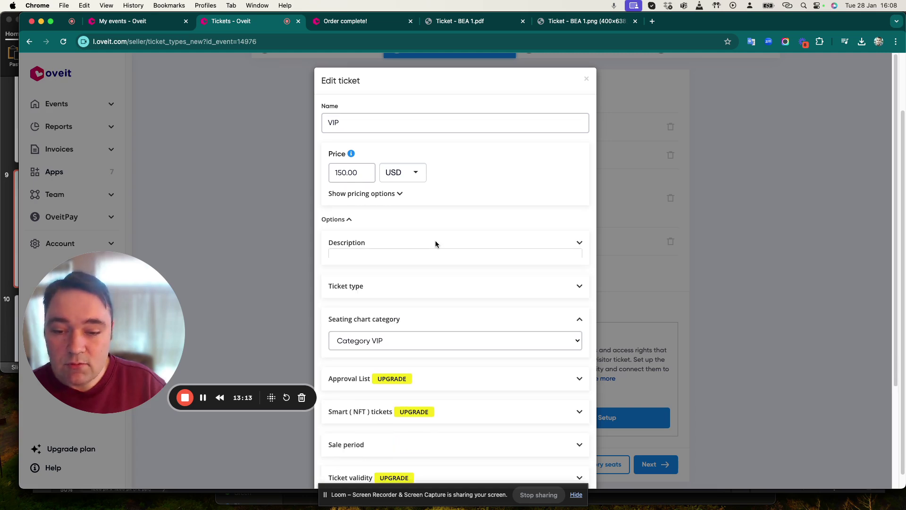
pyautogui.click(424, 279)
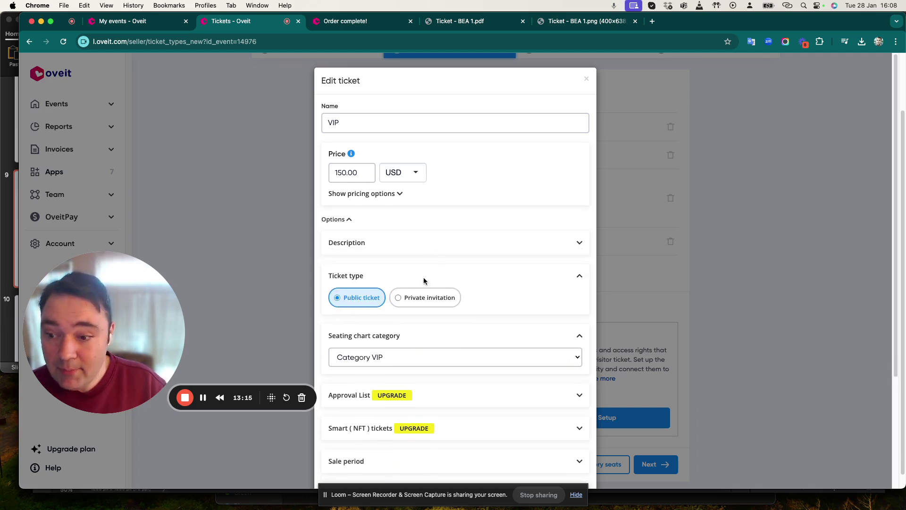
pyautogui.click(423, 276)
# - Set the Food & Beverage Pack addon's orderable quantity to 3
pyautogui.scroll(-3, 440, 307)
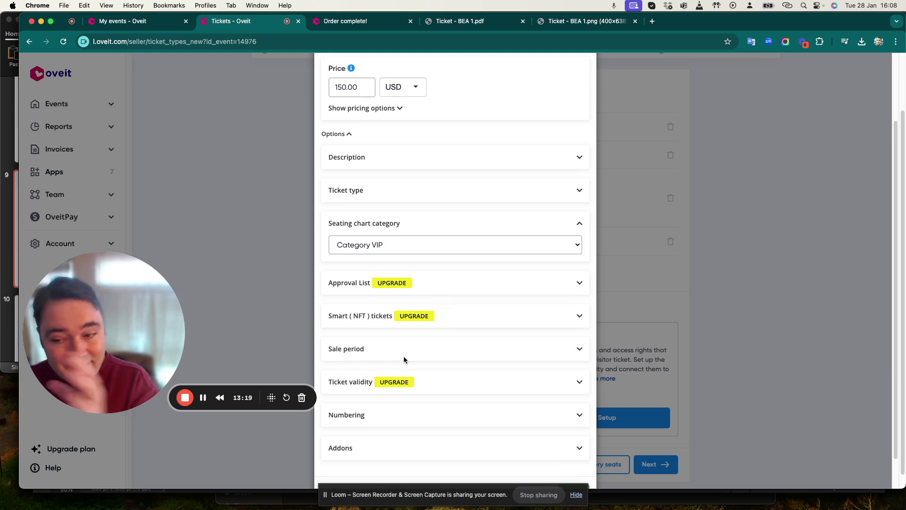
pyautogui.scroll(-2, 403, 363)
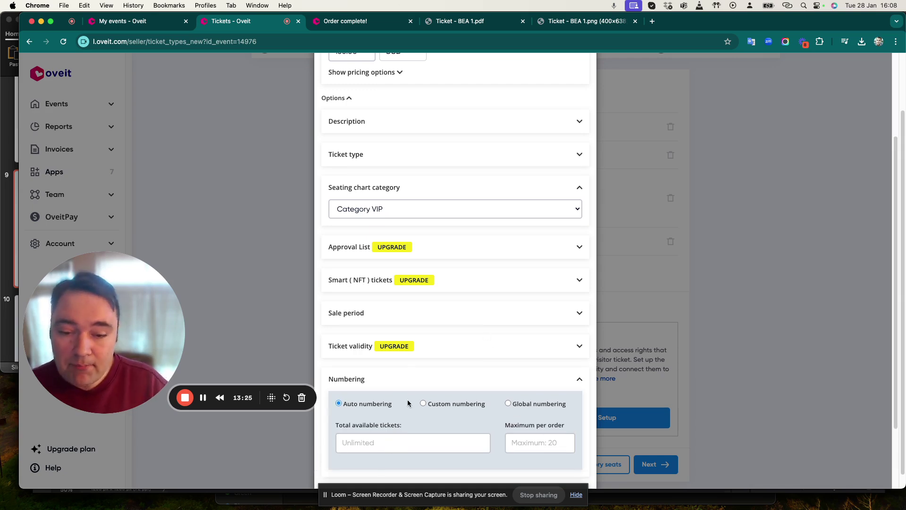
pyautogui.click(423, 377)
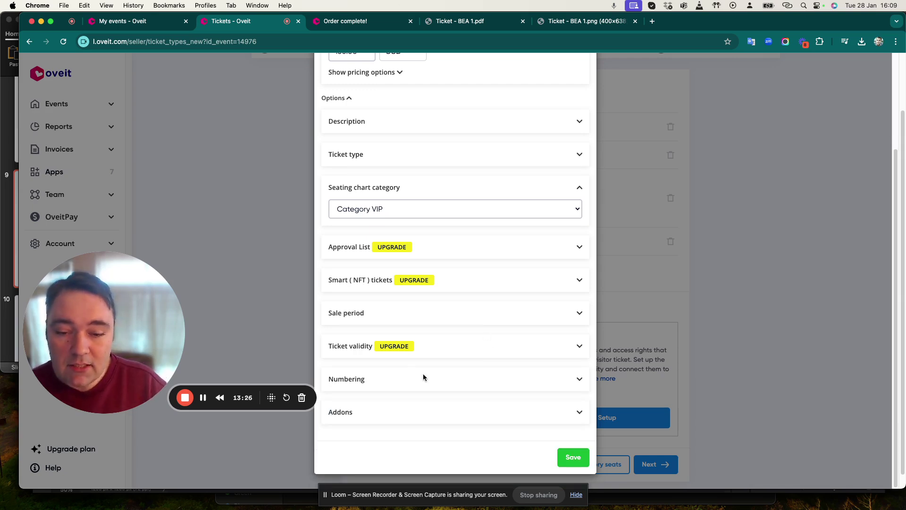
pyautogui.click(412, 414)
pyautogui.scroll(-3, 446, 351)
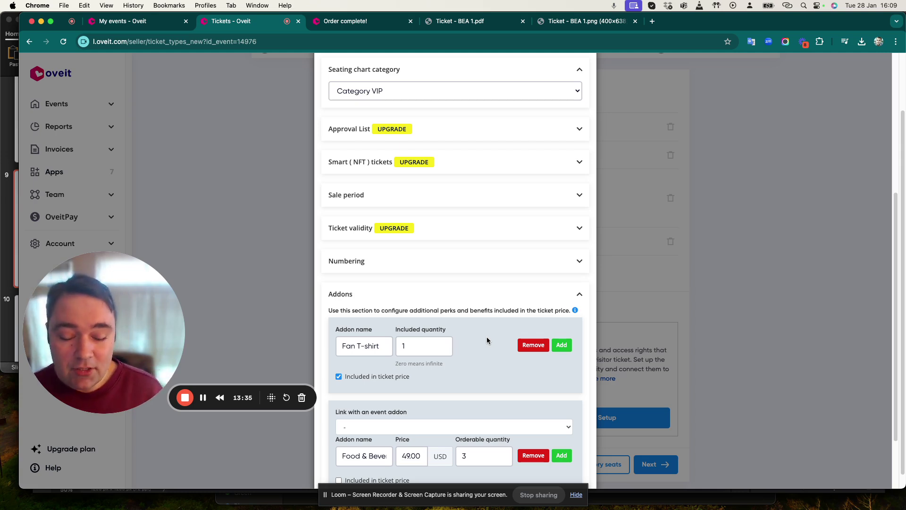
pyautogui.scroll(-2, 486, 338)
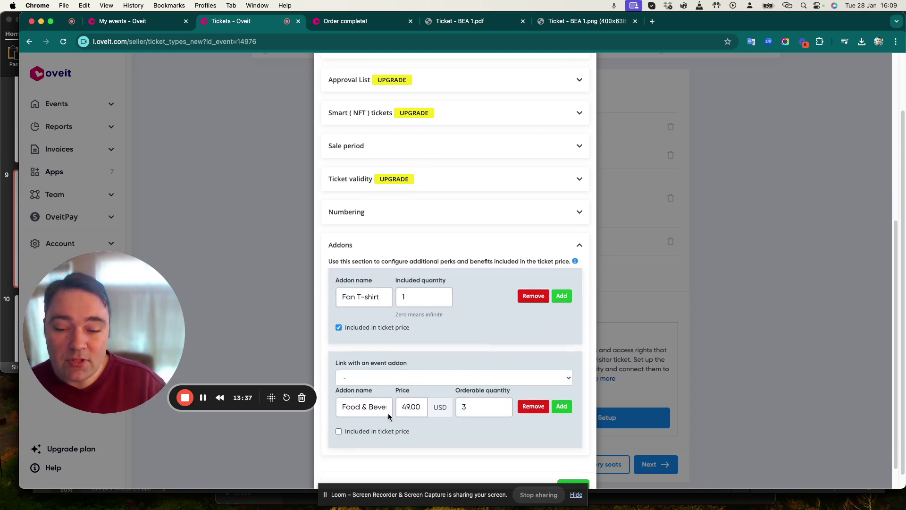
pyautogui.click(464, 405)
pyautogui.write('3')
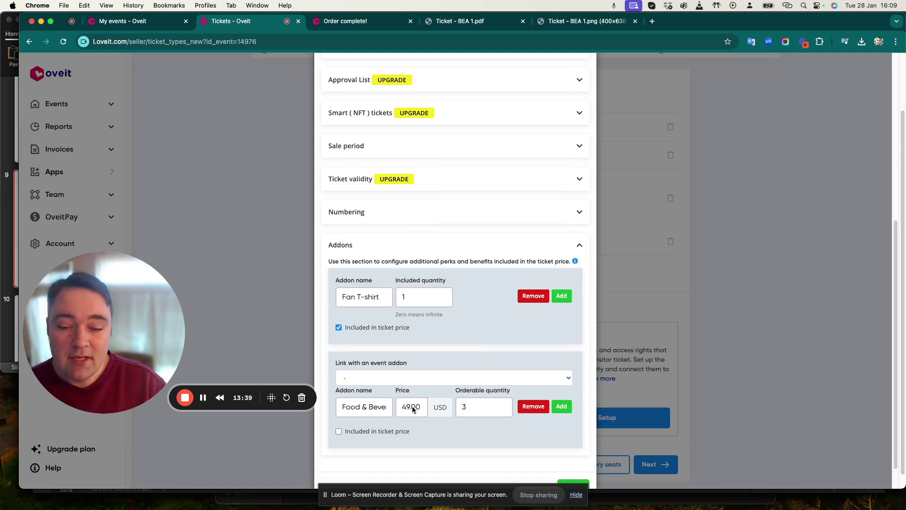
pyautogui.click(432, 242)
# - Save the VIP ticket and open the Preview & Publish step, expanding Events in the sidebar
pyautogui.click(732, 351)
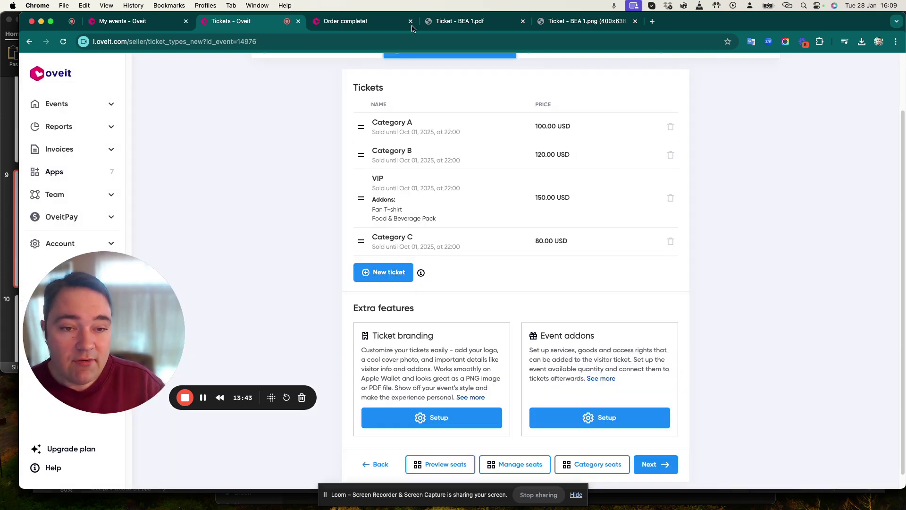
pyautogui.scroll(3, 489, 293)
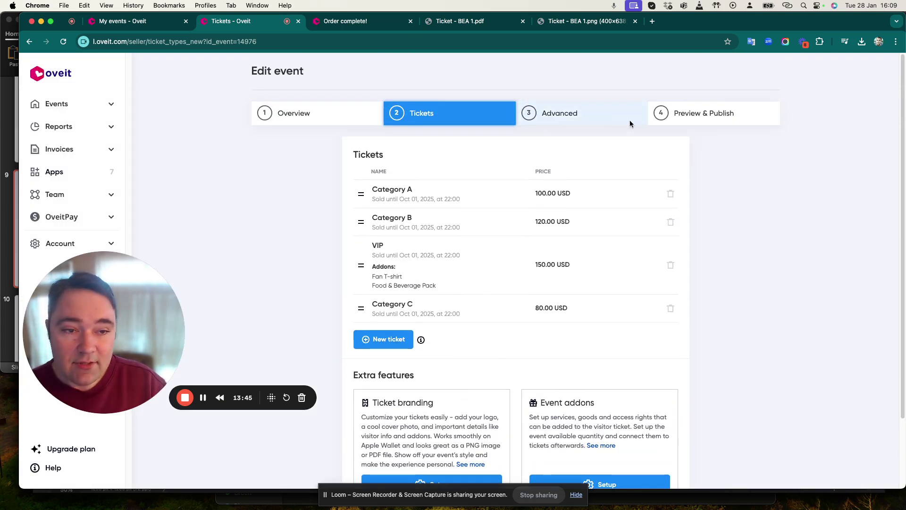
pyautogui.click(679, 113)
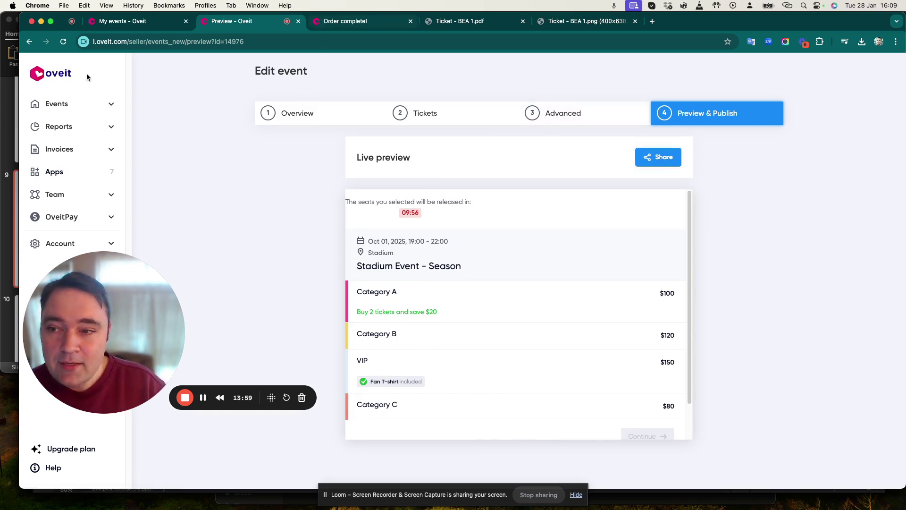
pyautogui.click(59, 104)
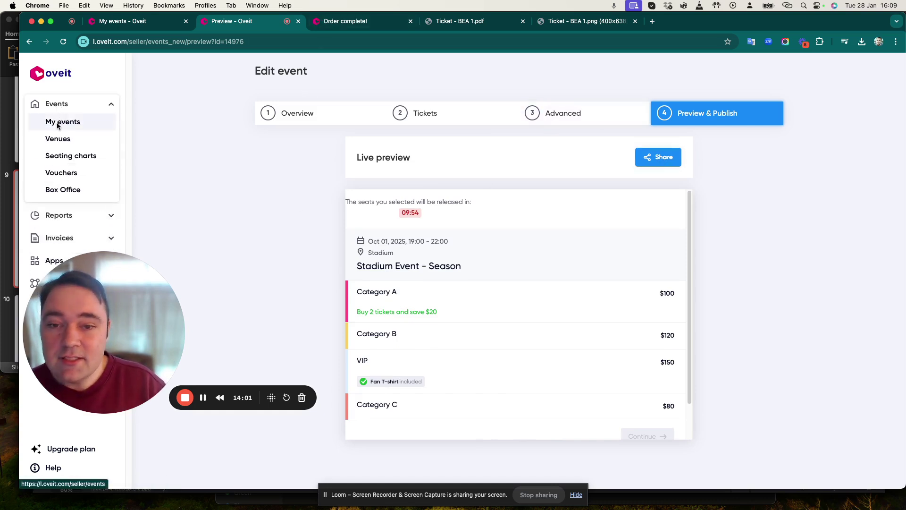
# - Return to the Stadium Event - Single Game order confirmation listing four tickets
pyautogui.click(344, 21)
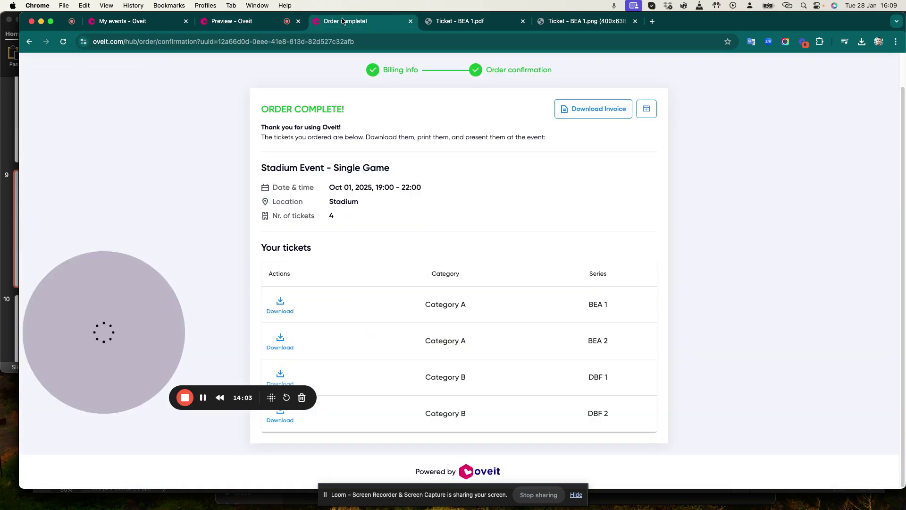